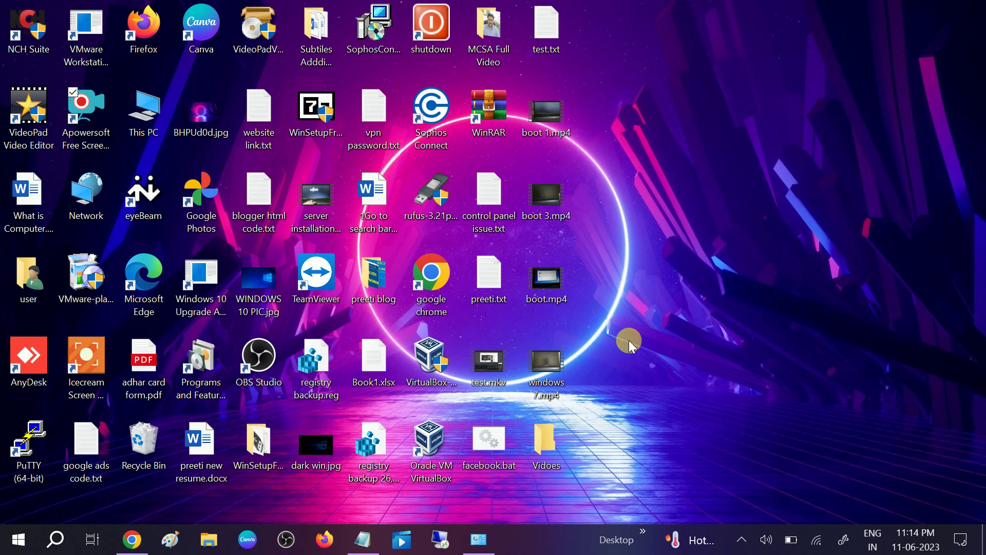
Step: Run the command "temp" to open the Windows Temp folder
key(super+r)
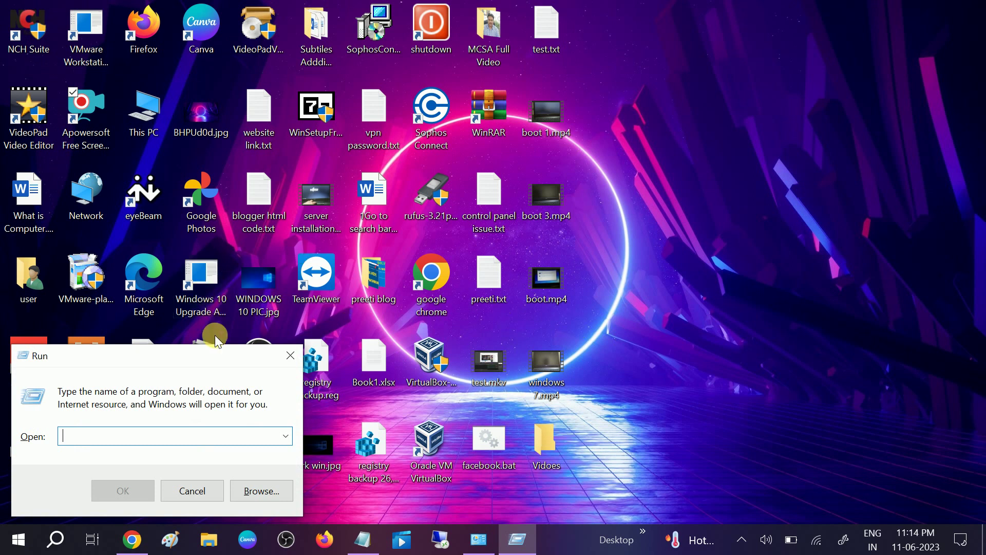
drag(208, 355, 607, 251)
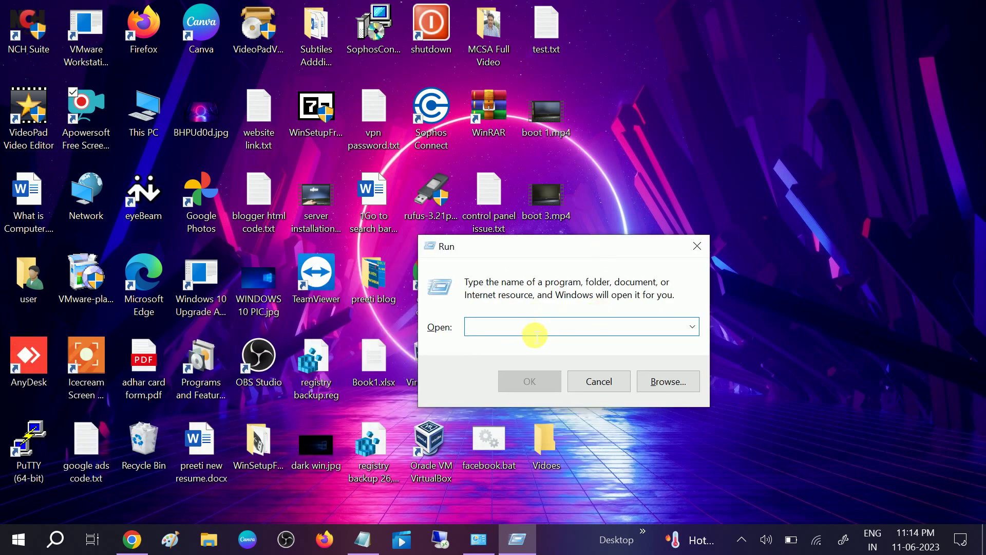
text(te)
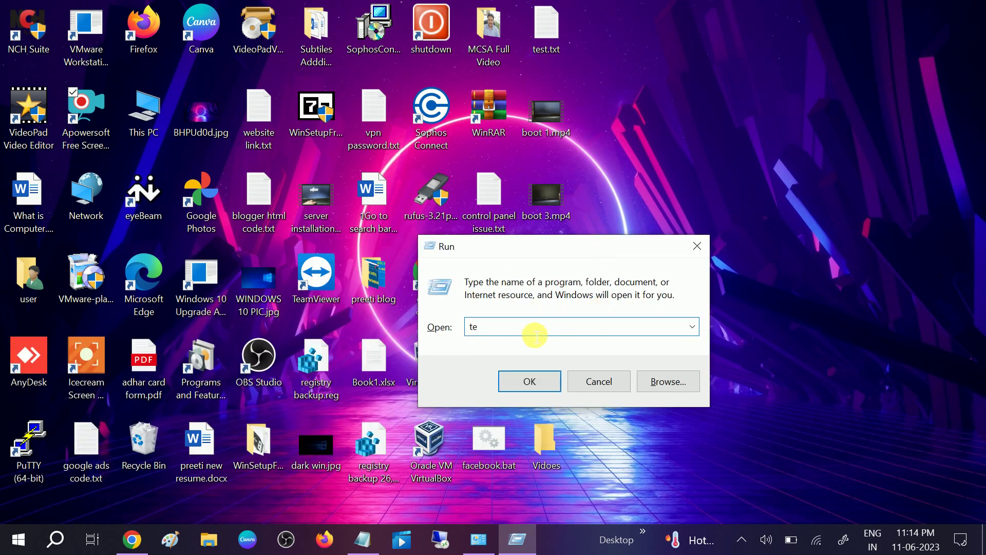
text(mp)
key(Return)
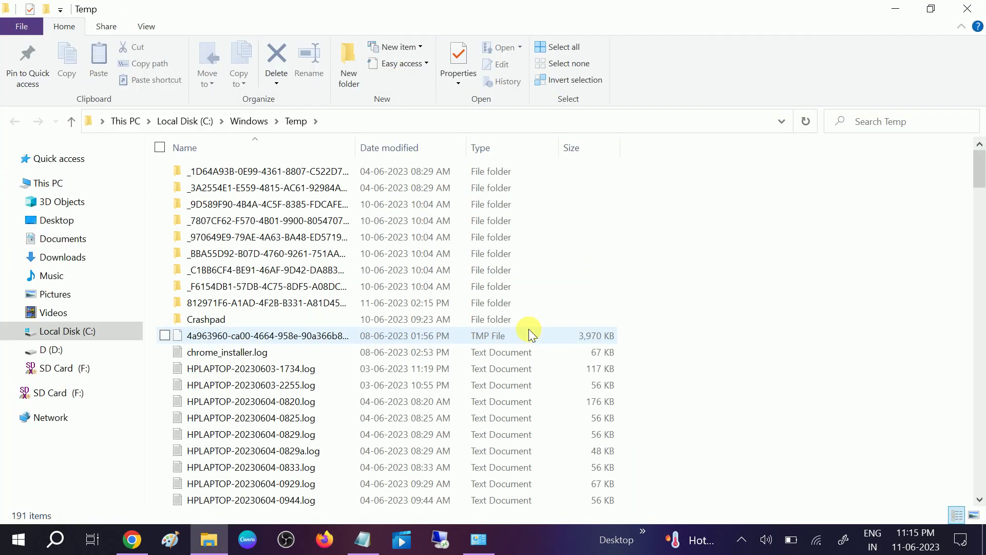
Step: Permanently delete all items in the Windows Temp folder, cancel the deletion for files in use, and close the folder
key(ctrl+a)
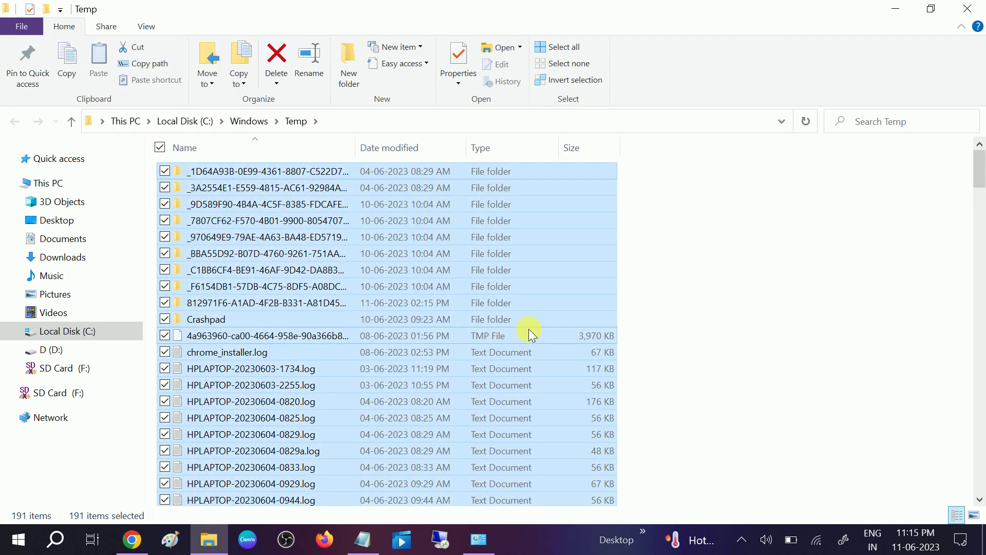
key(shift+Delete)
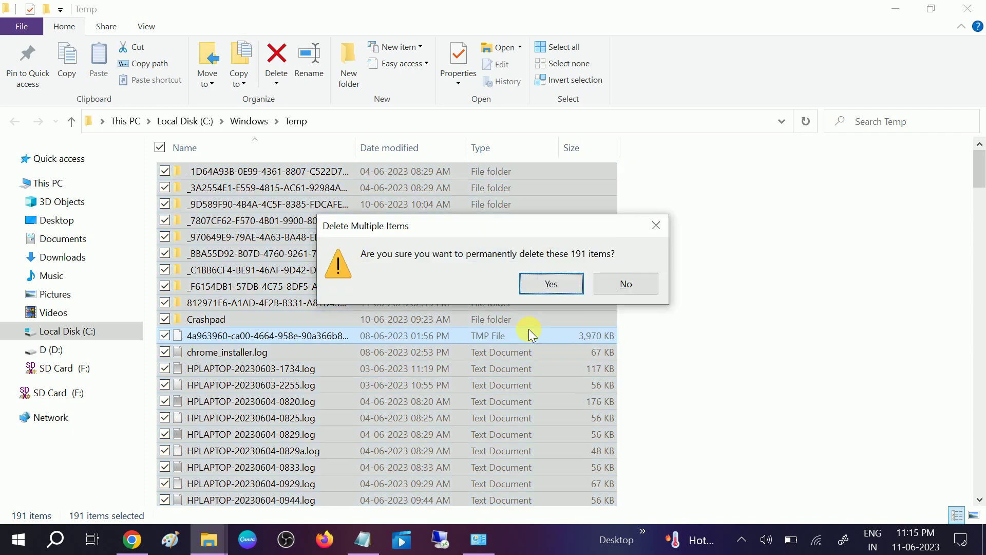
click(567, 281)
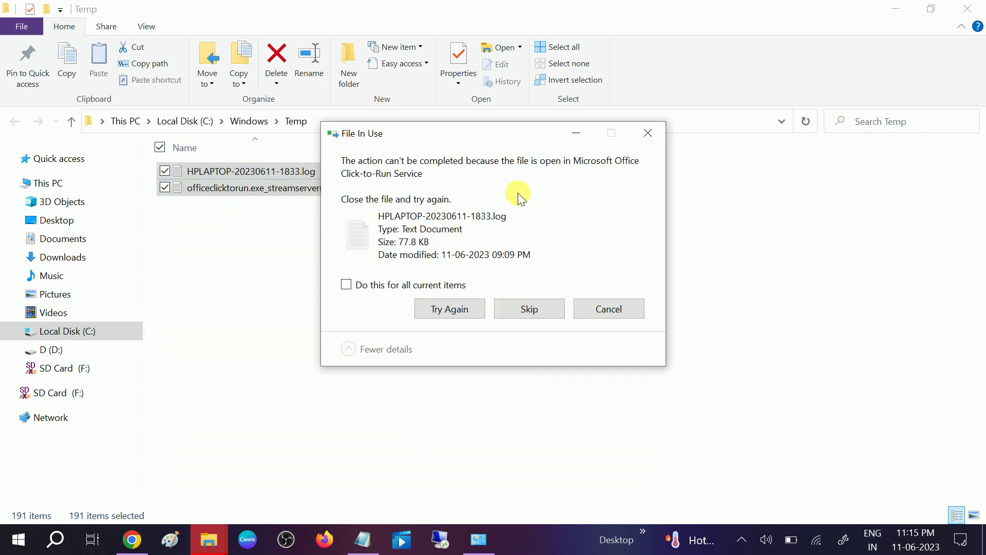
click(638, 135)
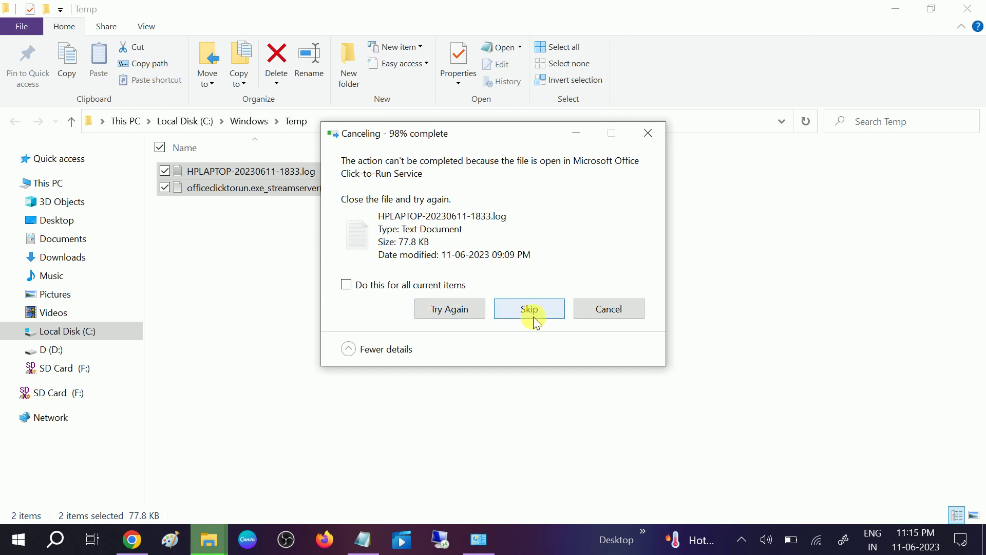
click(652, 136)
click(977, 6)
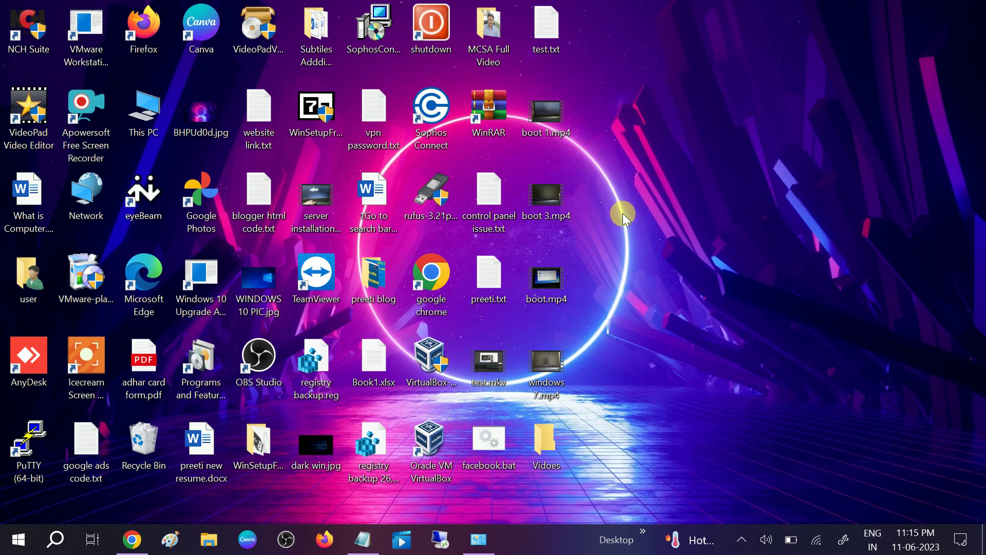
Step: Run the command "%temp%" to open the user's AppData Local Temp folder
key(super+r)
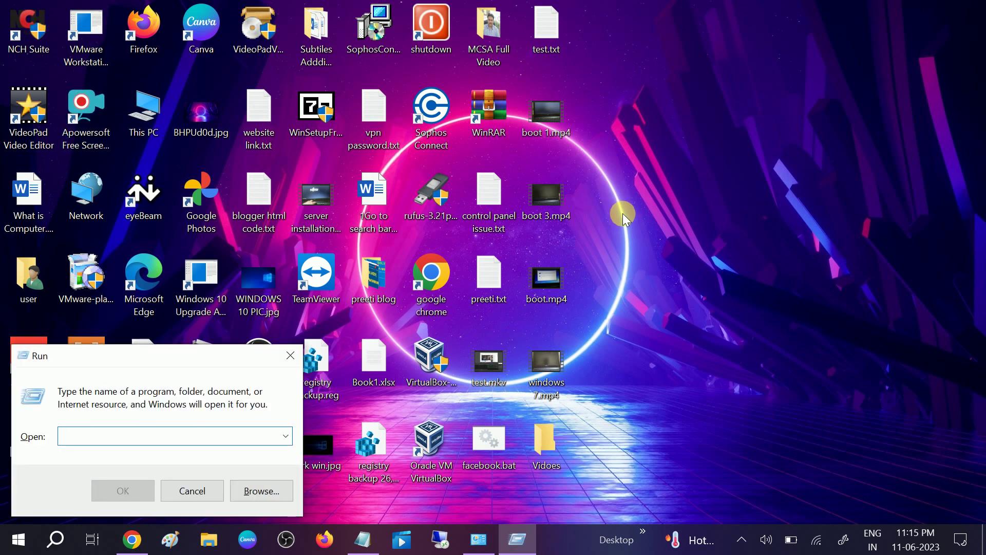
text(%te)
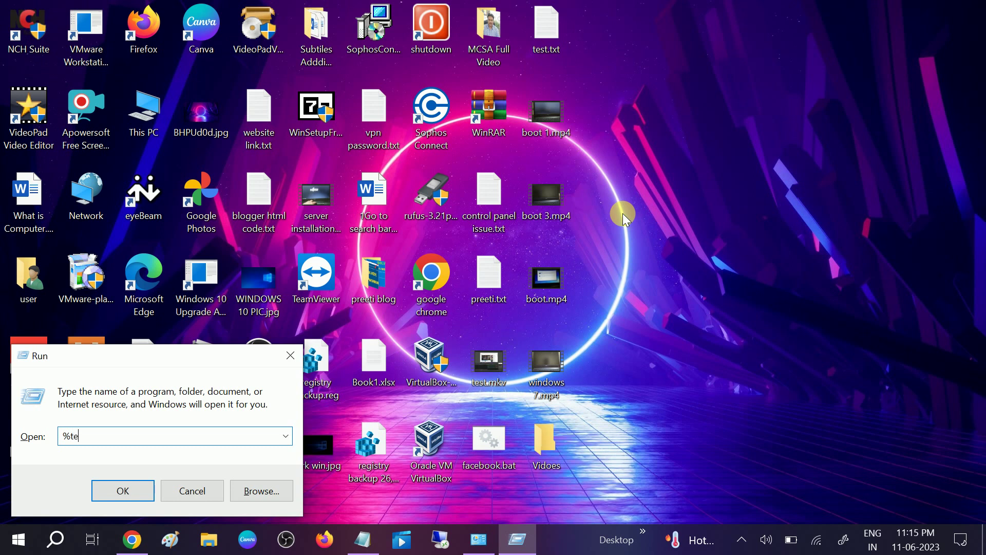
text(mp%)
key(Return)
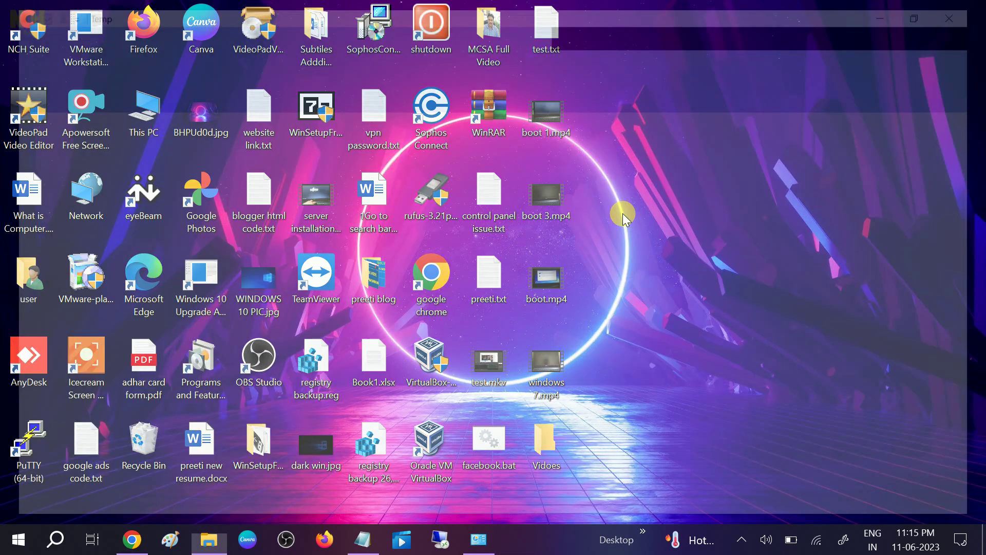
Step: Permanently delete all items in the user's Temp folder, continuing with administrator permission and skipping all files in use
key(ctrl+a)
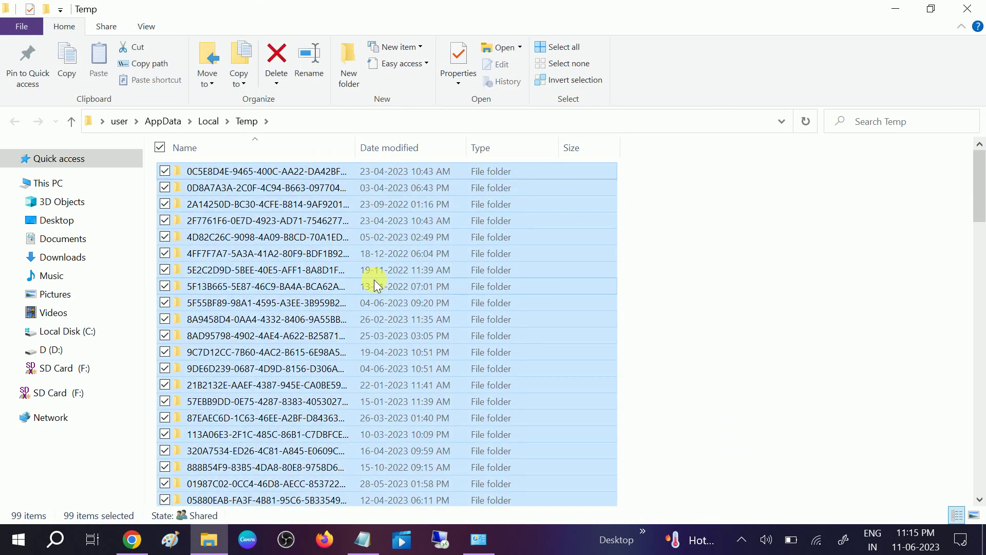
scroll(374, 281, down, 18)
scroll(371, 285, down, 9)
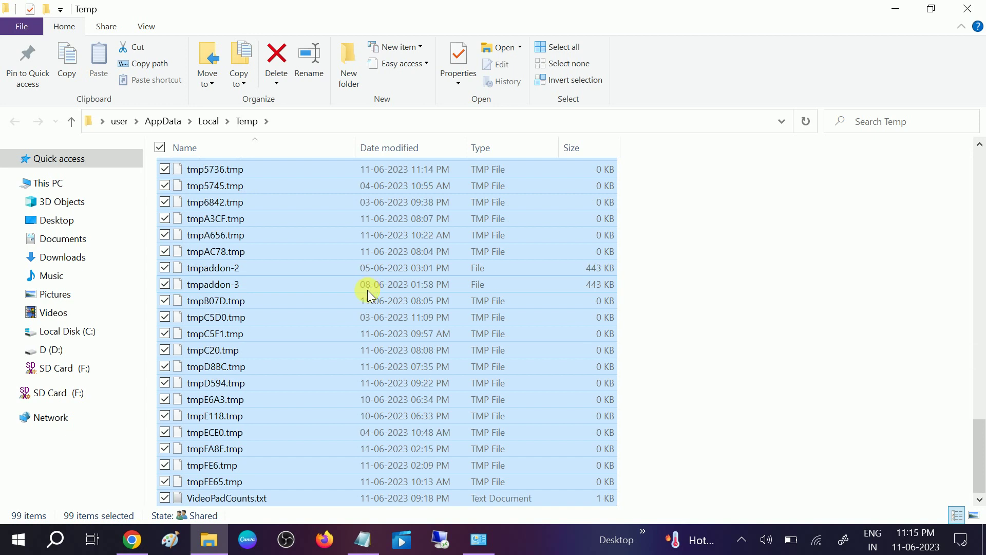
key(shift+Delete)
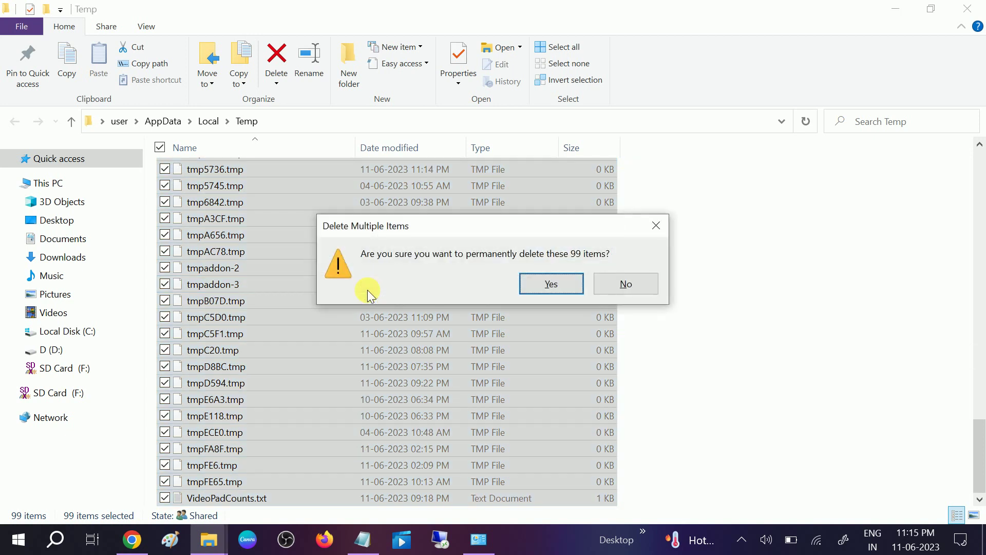
key(Return)
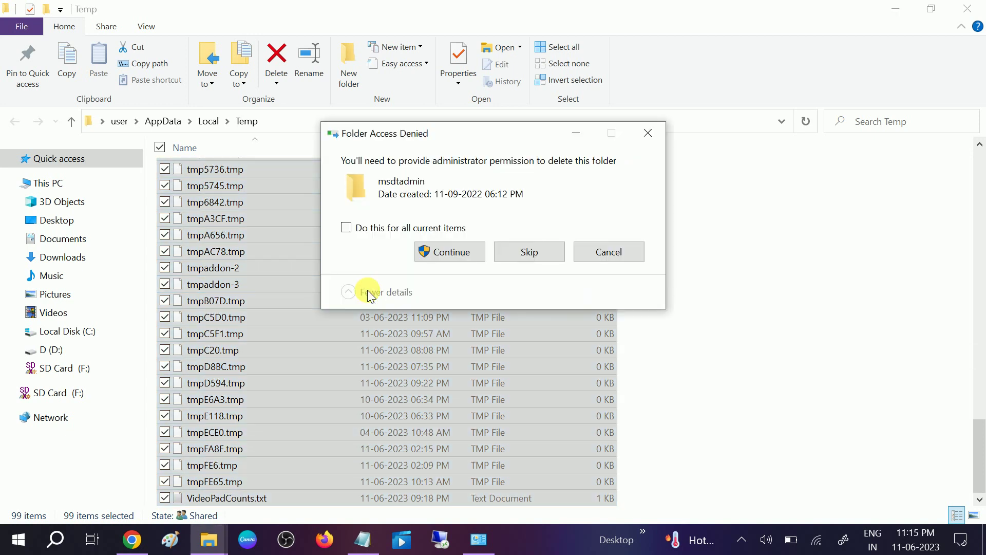
click(458, 256)
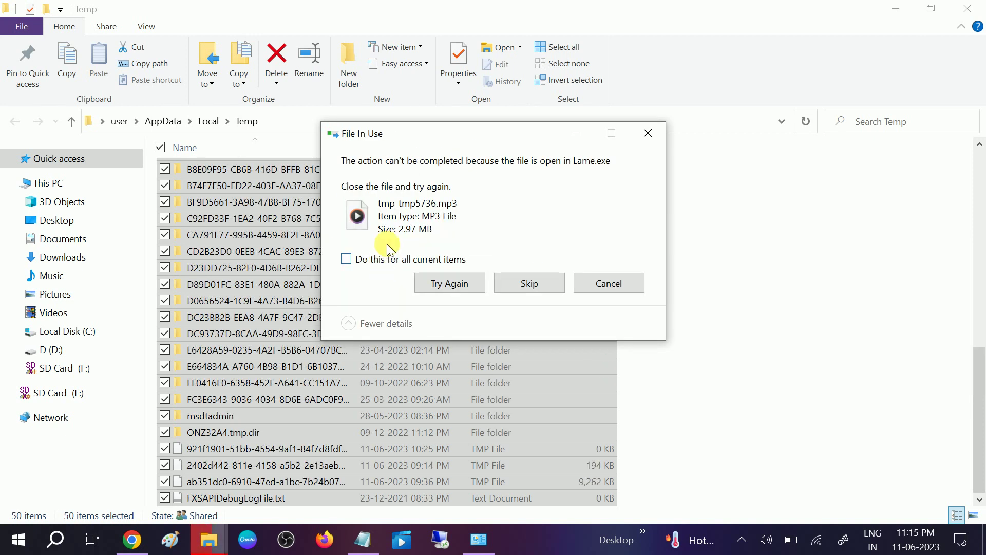
click(358, 255)
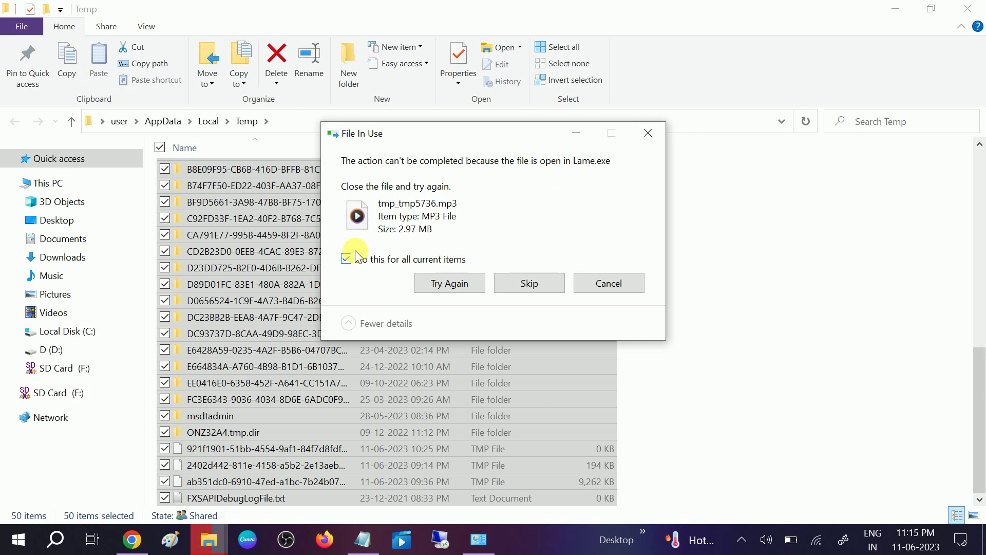
click(516, 282)
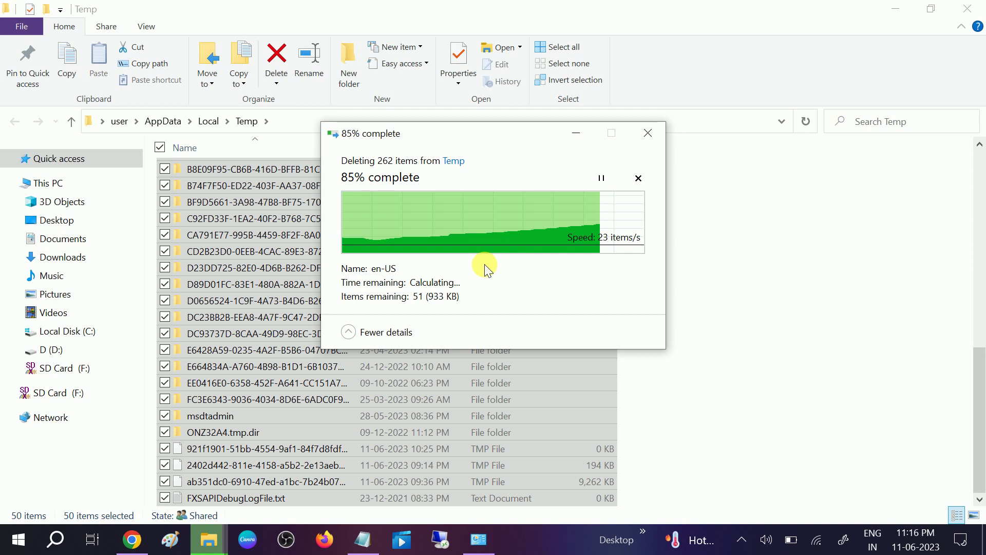
click(734, 539)
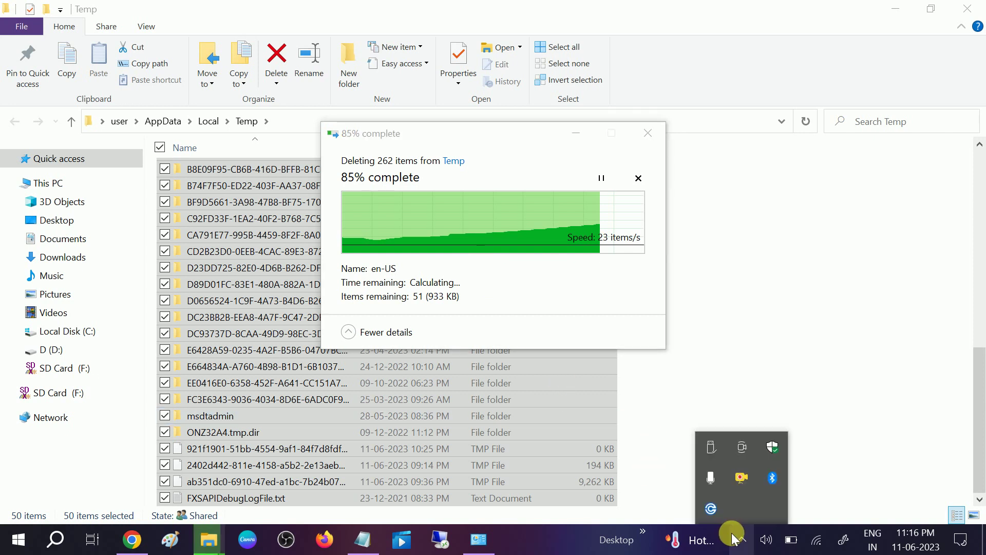
click(734, 538)
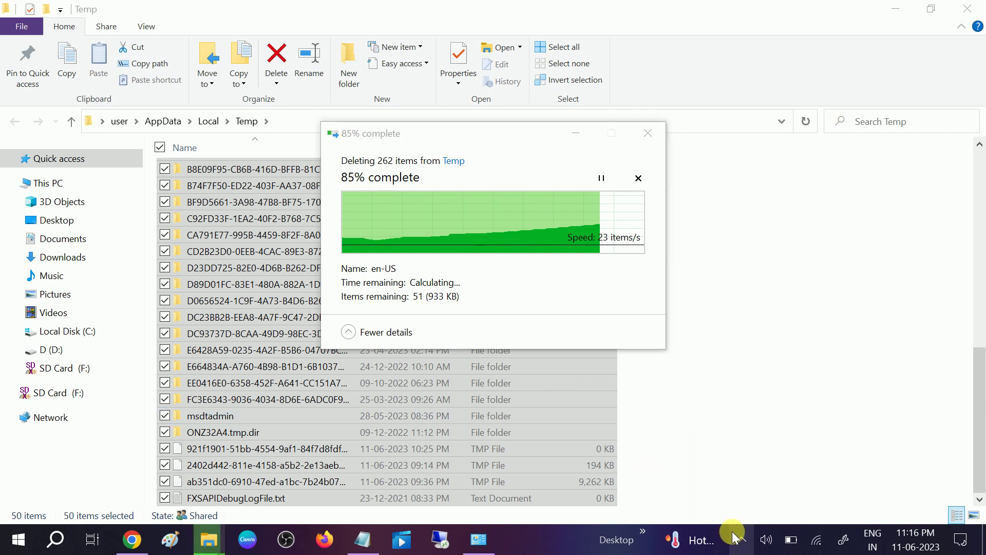
click(677, 548)
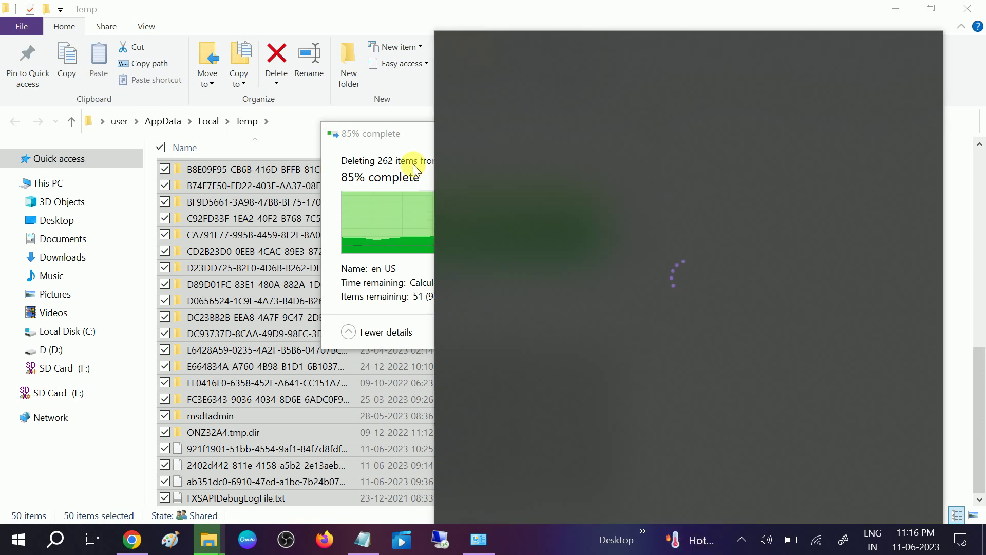
click(412, 135)
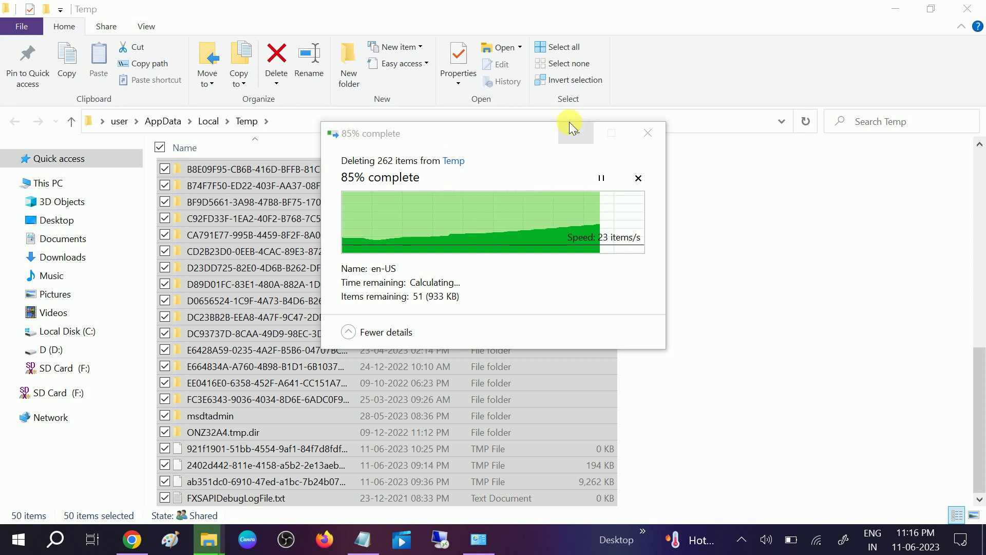
Step: Minimize the Temp folder window and run the command "prefetch" to open the Windows Prefetch folder
click(904, 9)
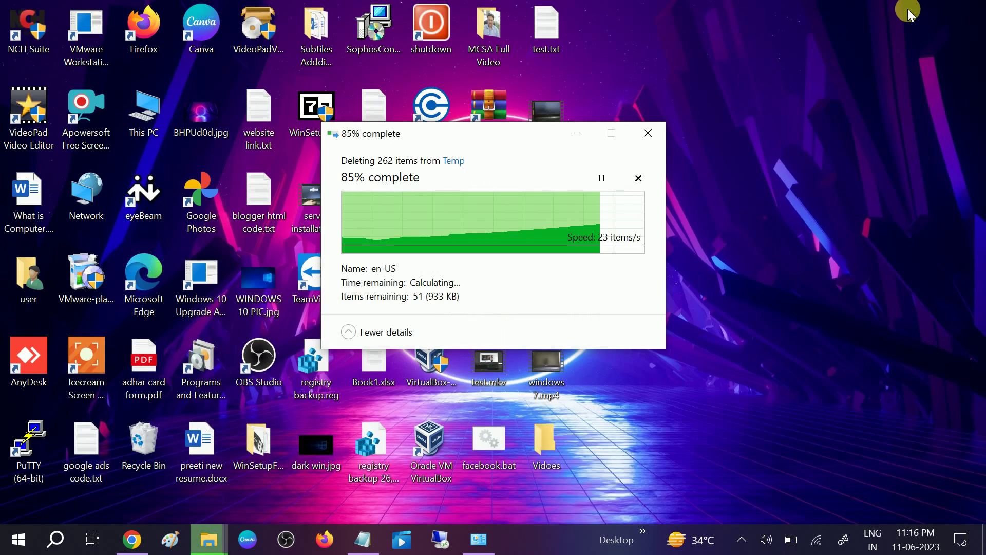
key(super+r)
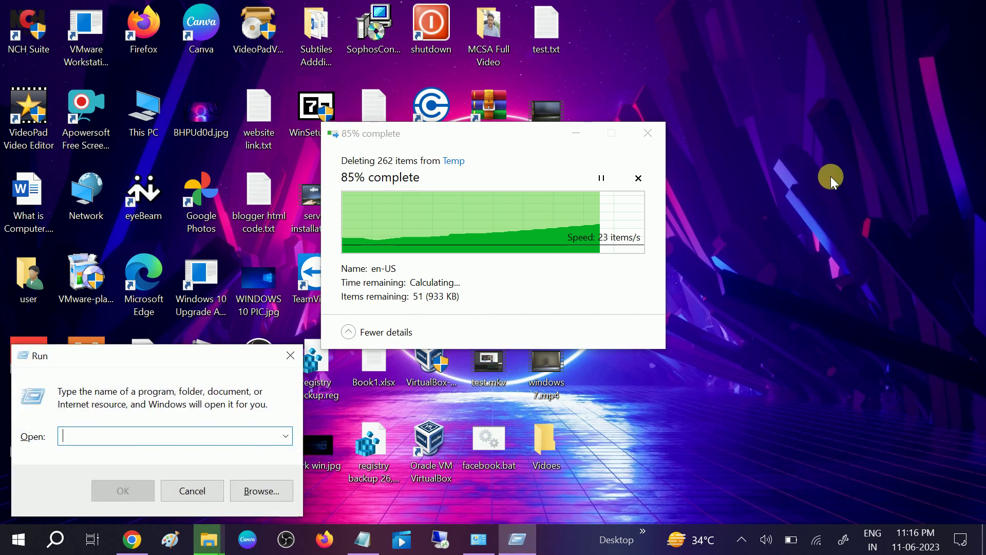
text(prefe)
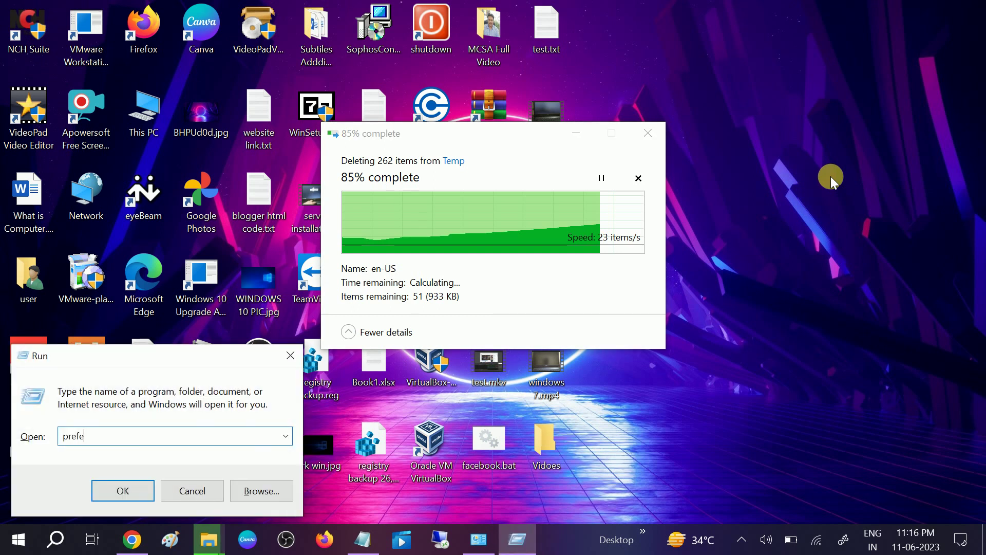
text(tch)
key(Return)
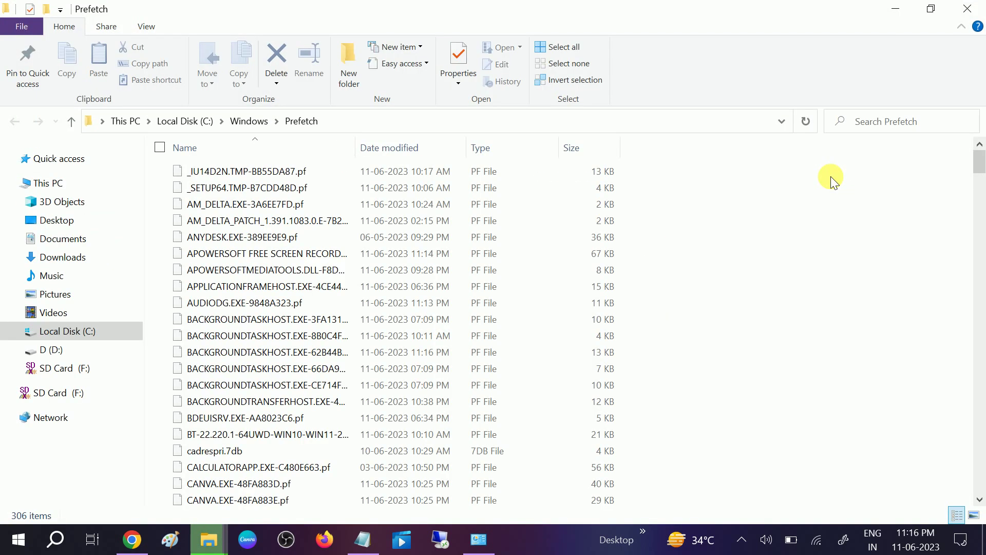
Step: Permanently delete all files in the Prefetch folder, cancel the deletion of the file in use, and return to the desktop
key(ctrl+a)
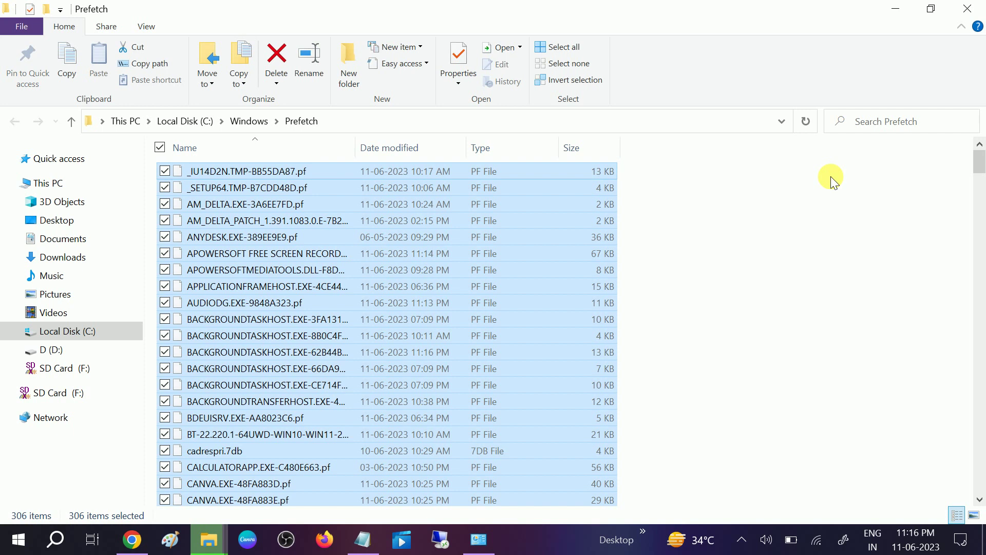
key(shift+Delete)
key(Return)
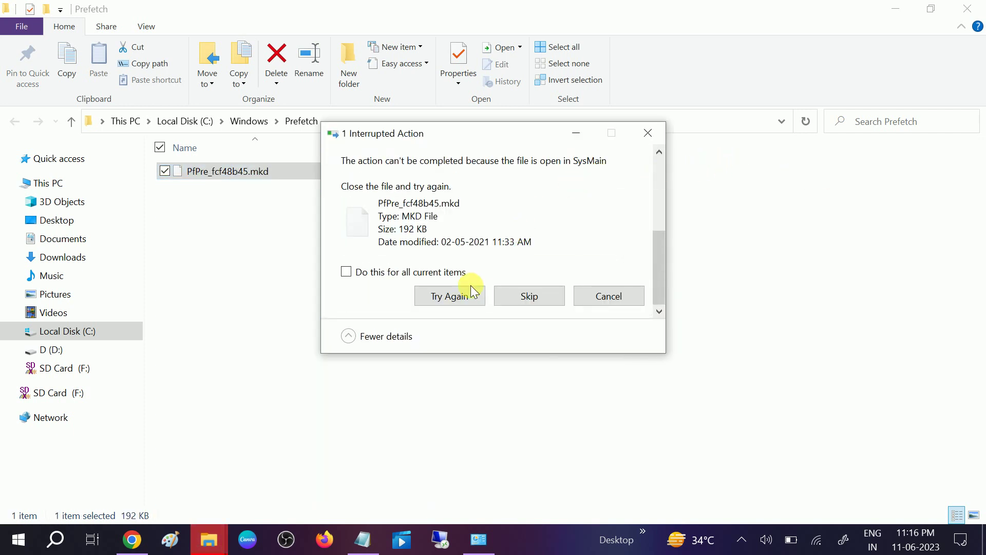
click(653, 134)
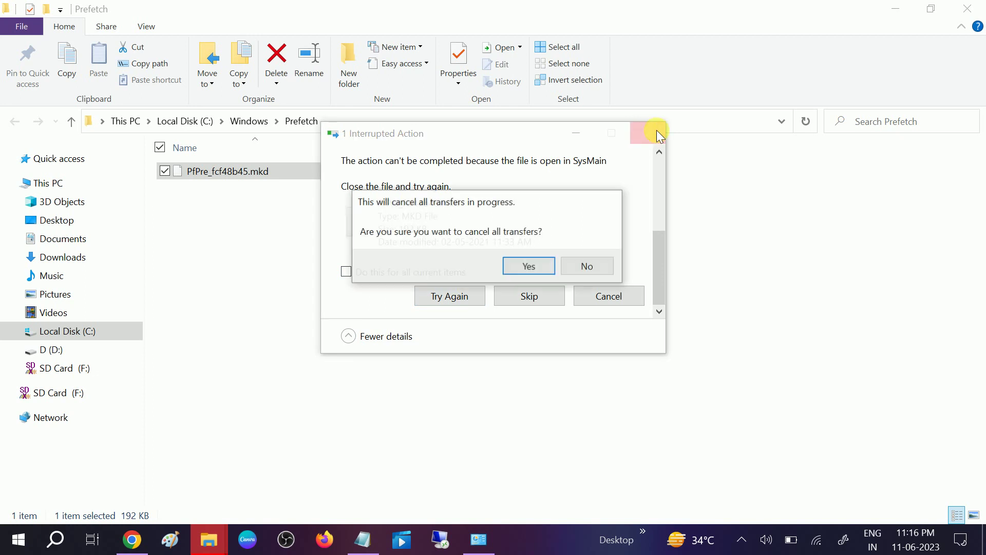
click(531, 264)
click(601, 303)
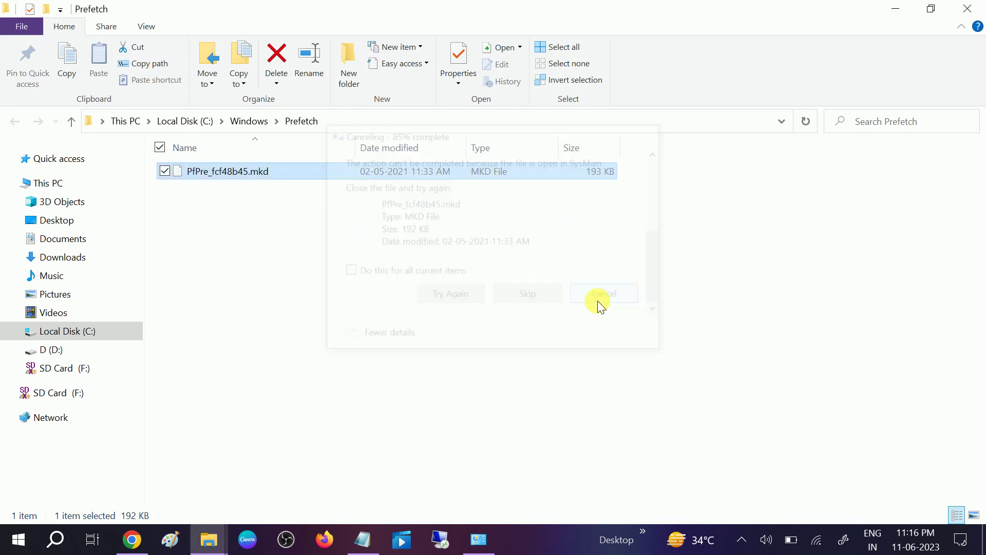
key(super+d)
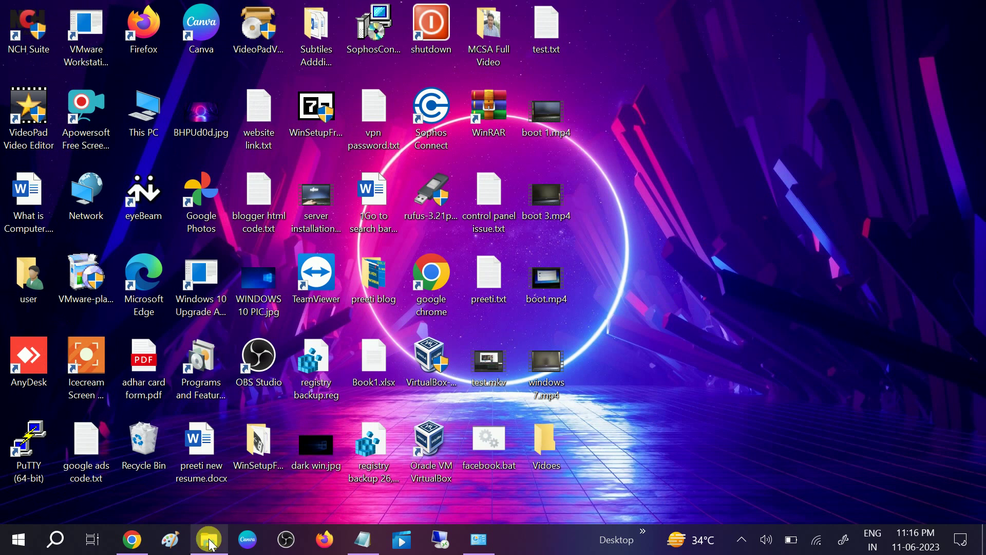
Step: Try to delete all selected Temp items with administrator permission, skip one file in use, cancel the rest, and close the Temp folder
mouse_move(212, 544)
click(236, 520)
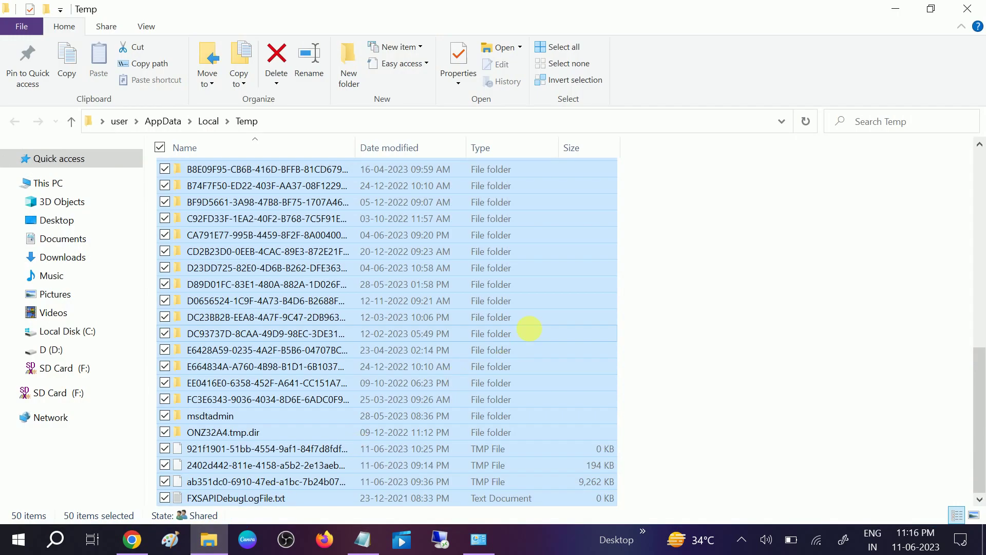
right_click(536, 299)
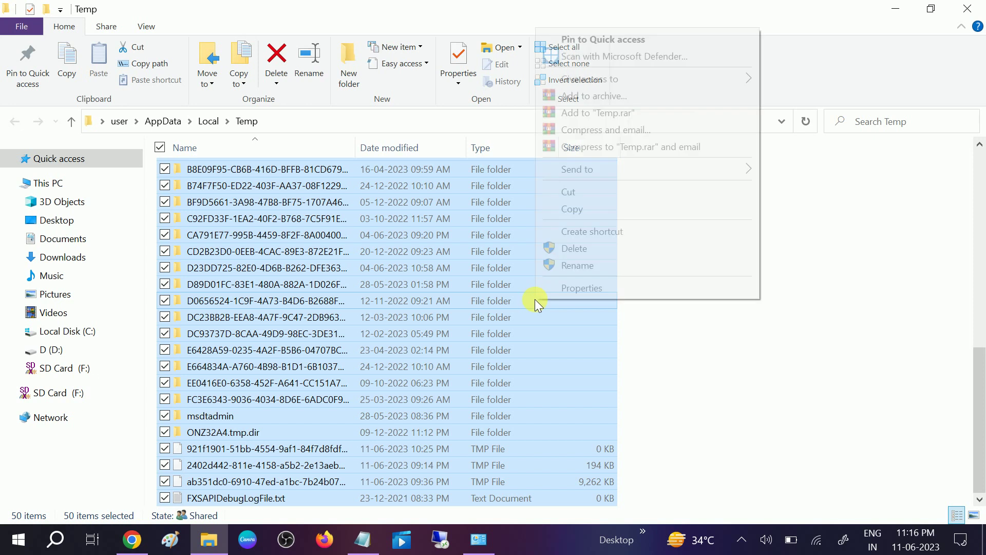
click(596, 253)
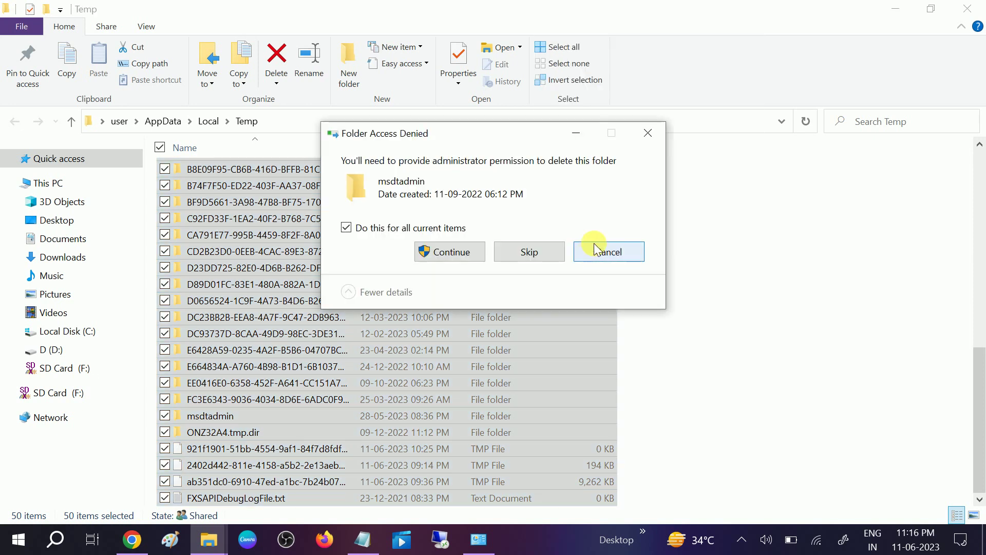
click(452, 252)
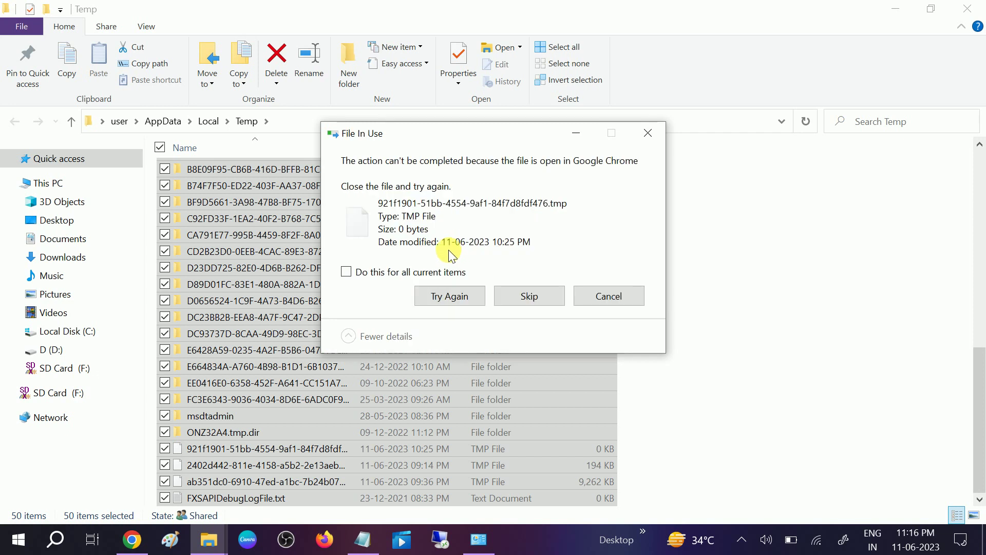
click(524, 295)
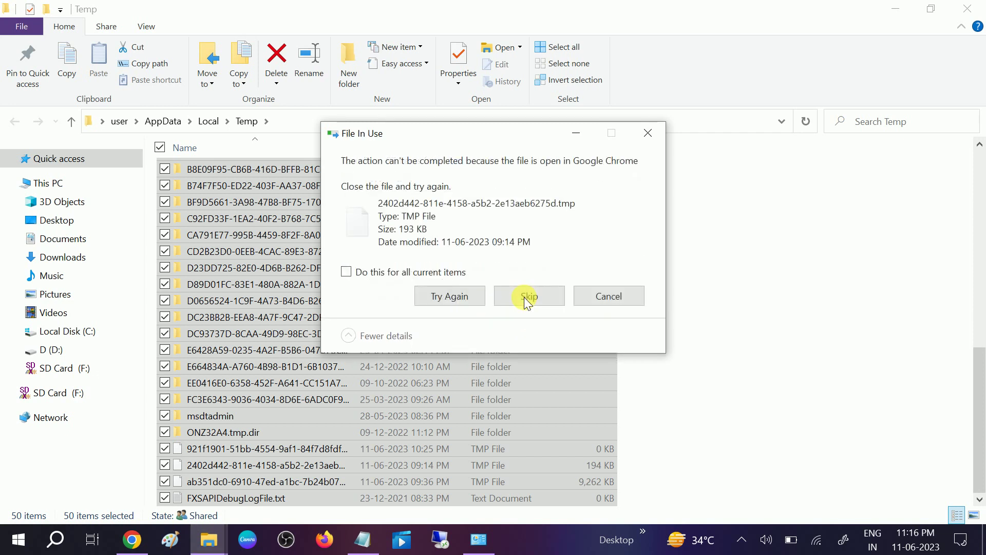
click(648, 133)
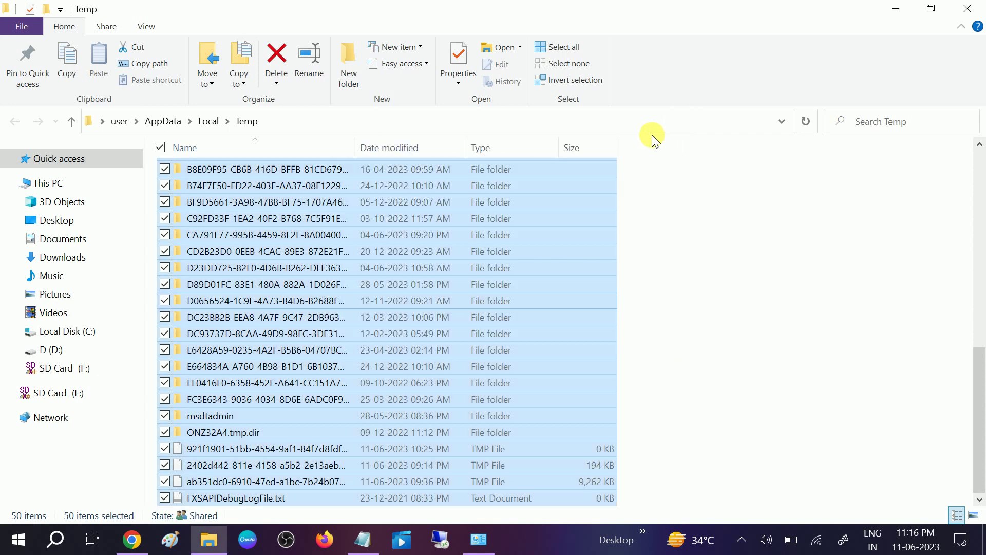
click(967, 9)
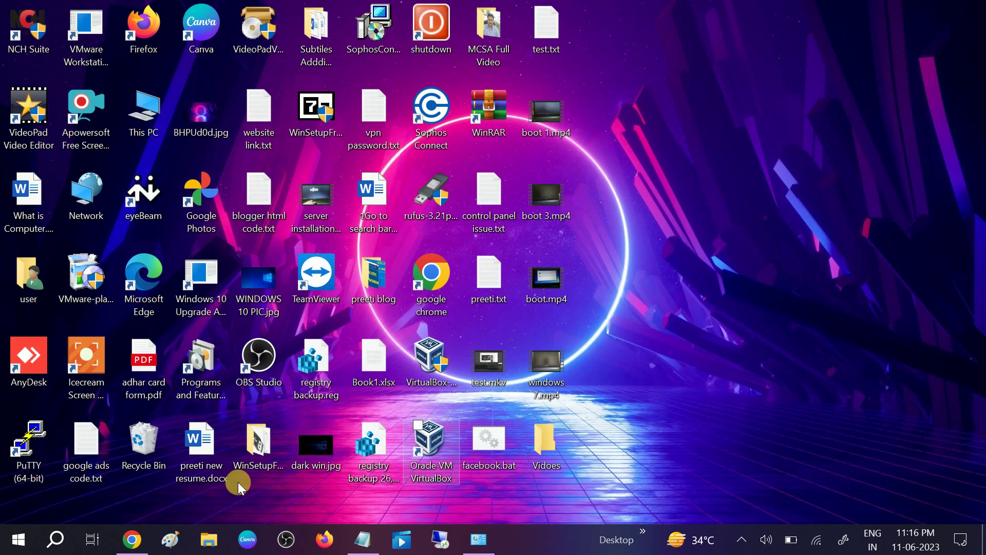
Step: Search Windows for "cmd" and open Command Prompt as administrator
click(64, 533)
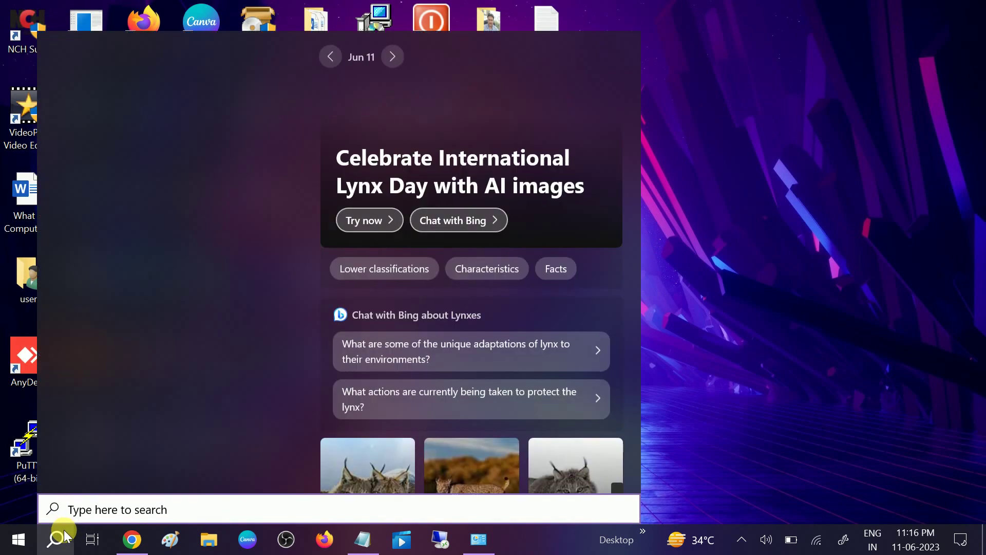
text(cmd)
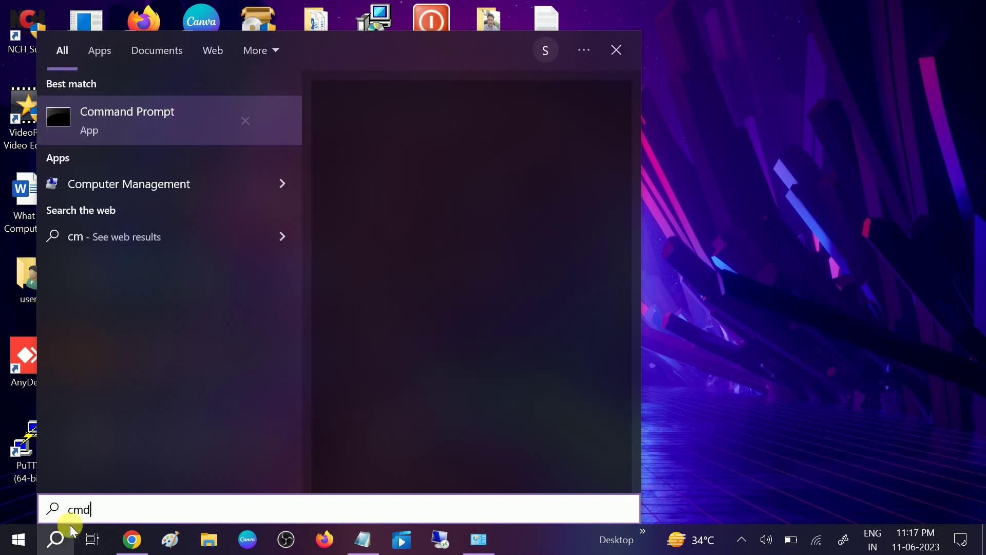
click(402, 265)
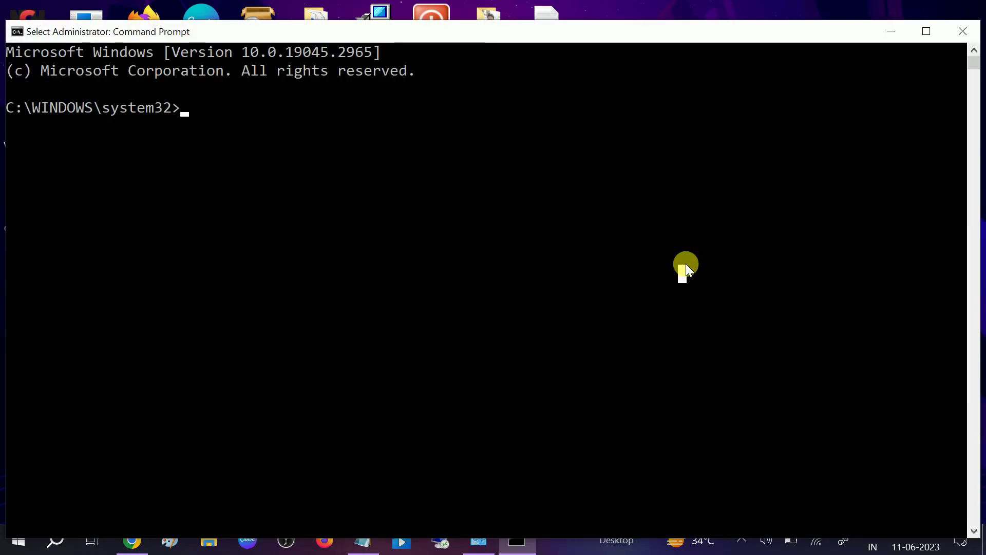
Step: Run "sfc /scannow" to start a system file scan, maximize the Command Prompt window, and close it while the scan is in progress
text(sfc)
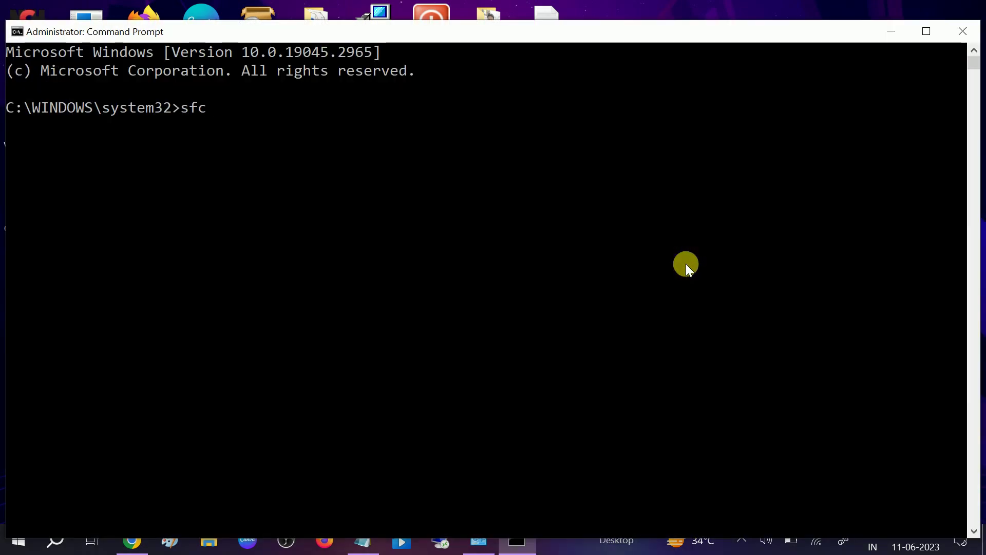
text( /scannow)
key(Return)
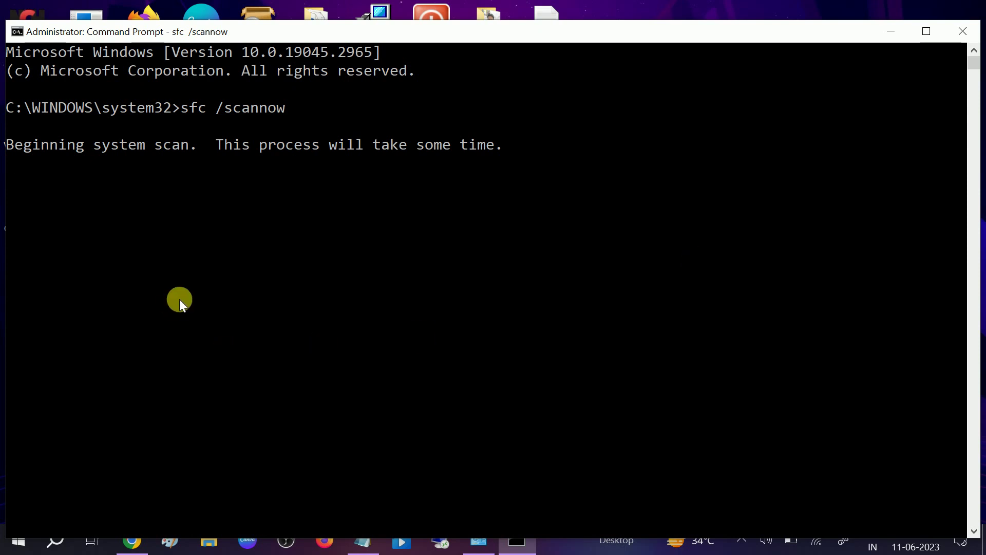
click(928, 32)
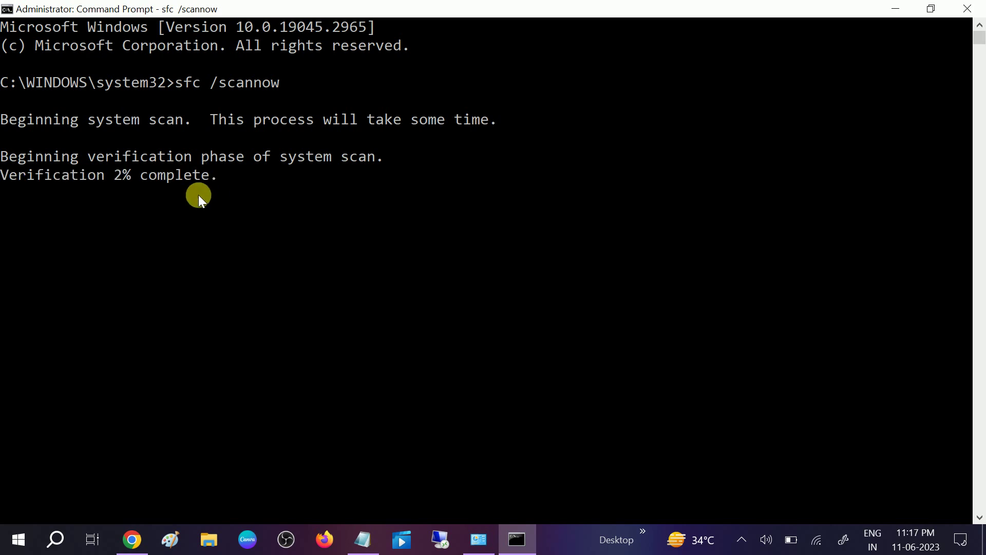
click(967, 9)
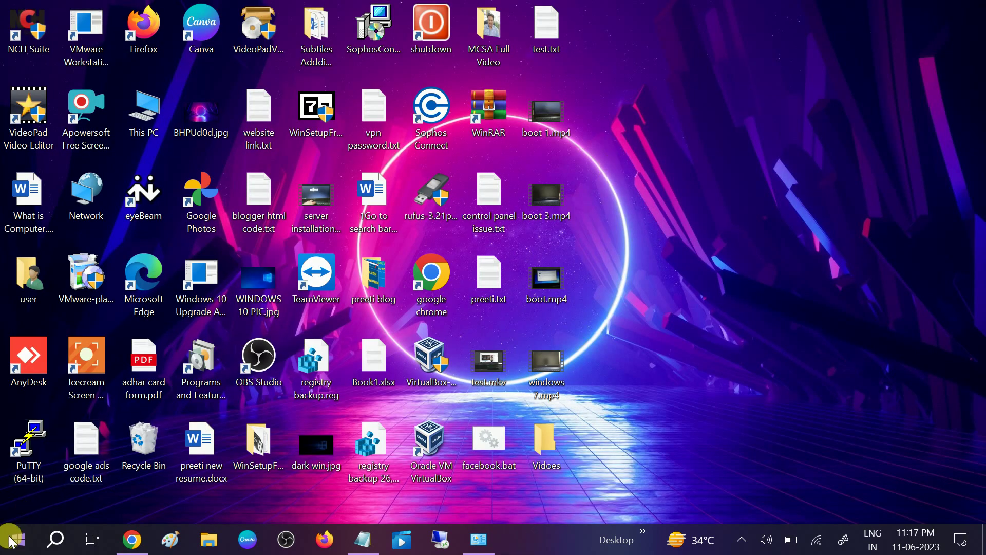
Step: Search for "windows", open Windows Security, and go to Virus & threat protection
click(58, 538)
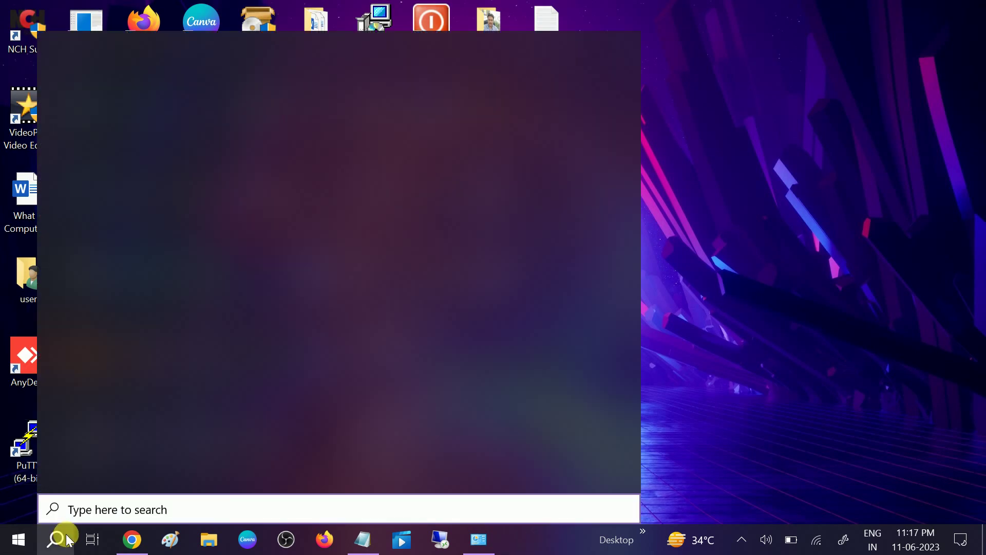
text(windows)
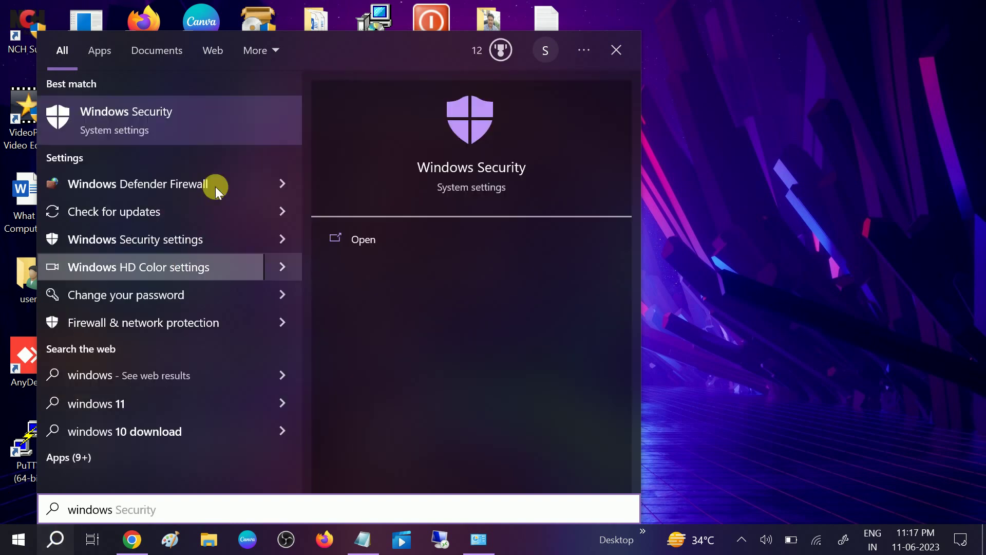
click(167, 124)
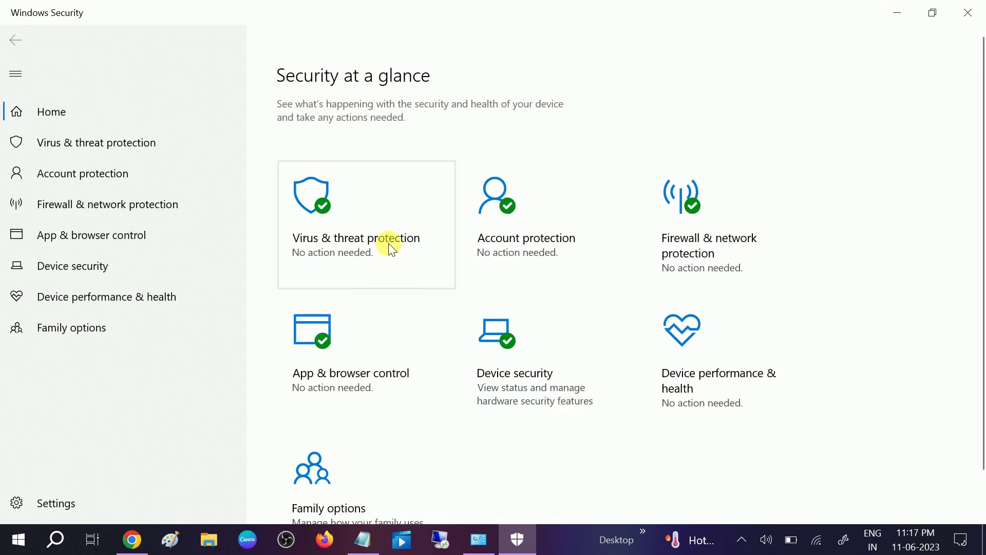
click(361, 239)
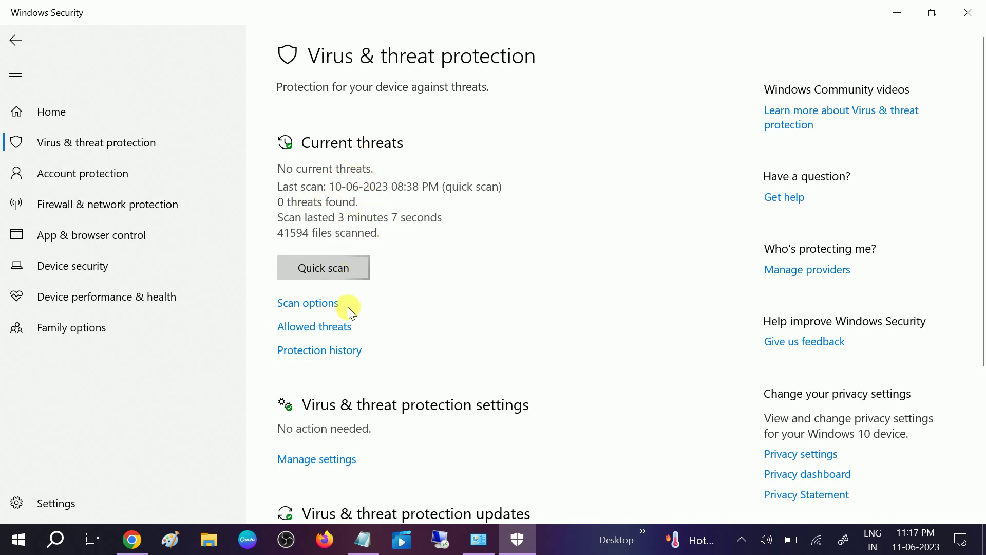
Step: Select Microsoft Defender Offline scan in the scan options, then close Windows Security and refresh the desktop
click(318, 304)
scroll(361, 282, down, 1)
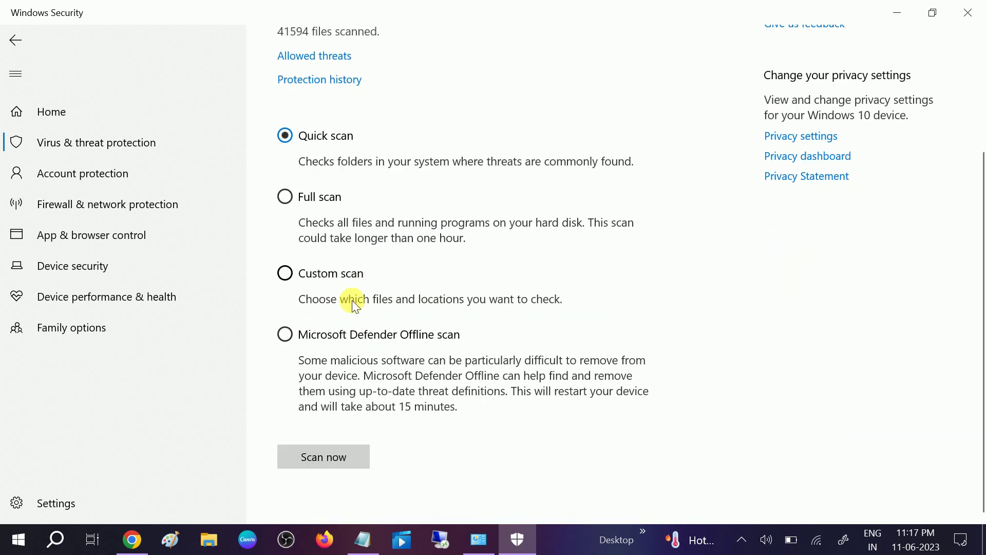
click(285, 335)
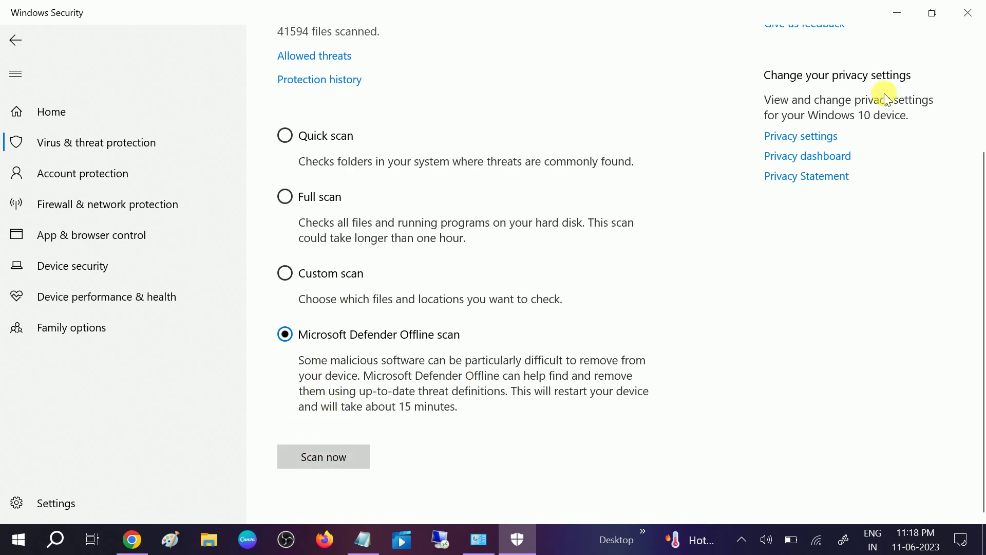
click(968, 13)
right_click(770, 139)
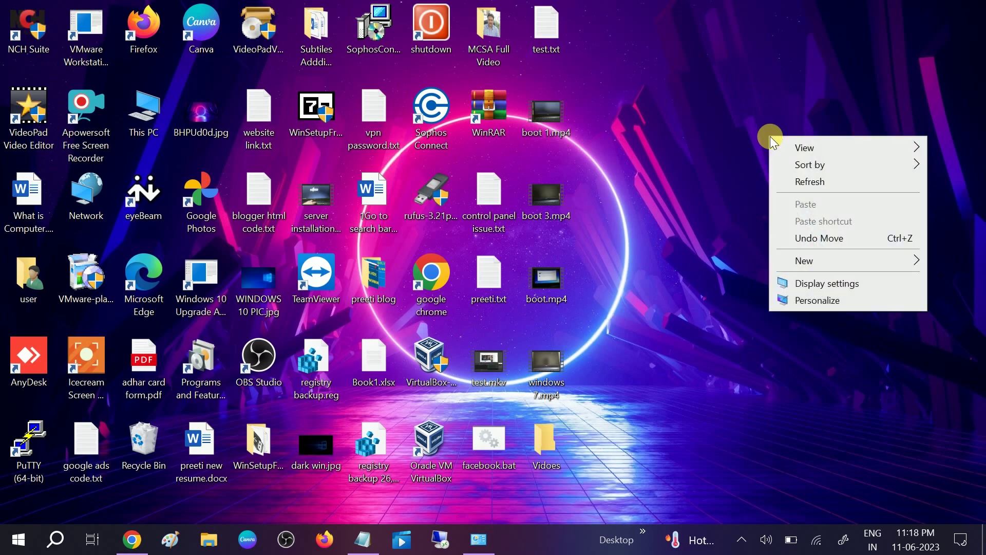
click(795, 176)
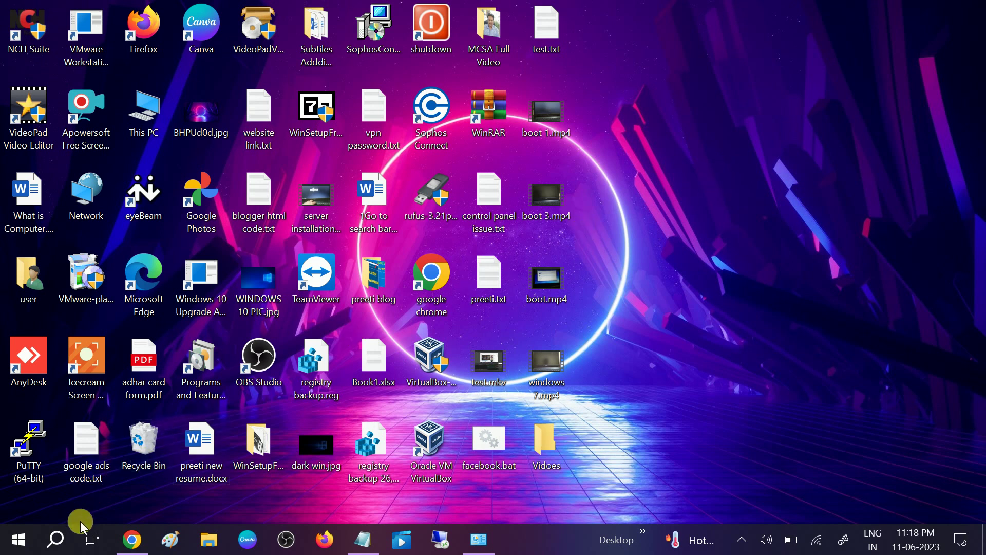
Step: Search for "reset", open the Reset this PC recovery settings, and start the reset wizard
click(65, 537)
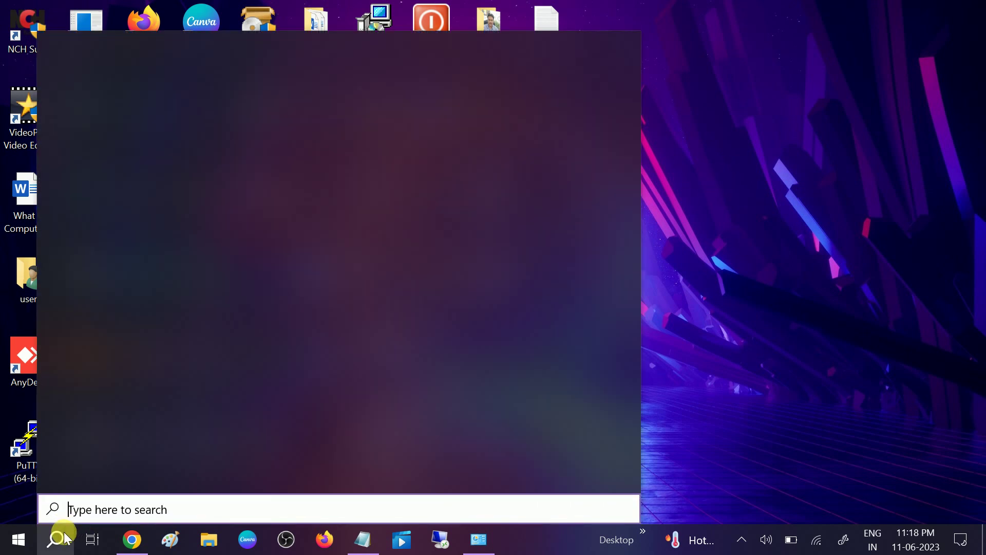
text(reset)
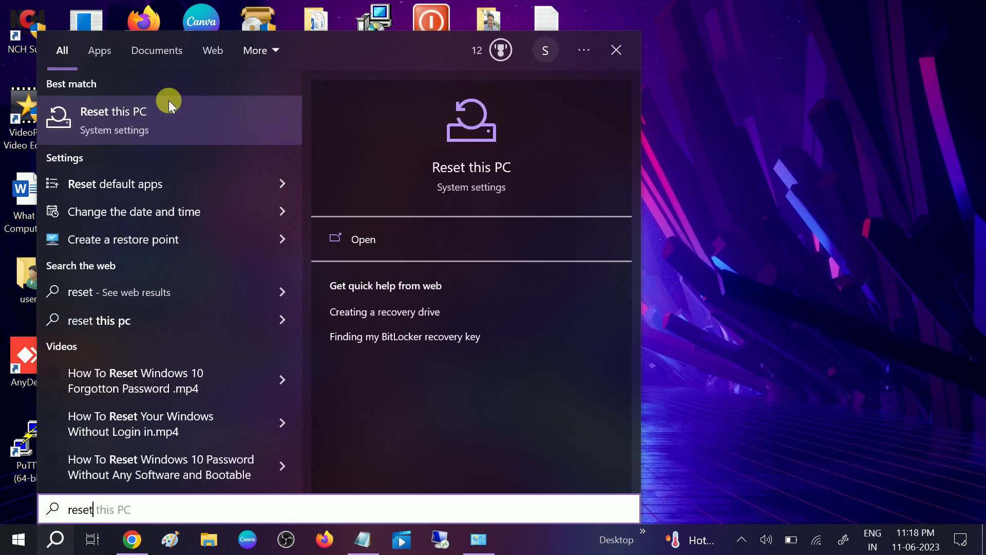
click(124, 132)
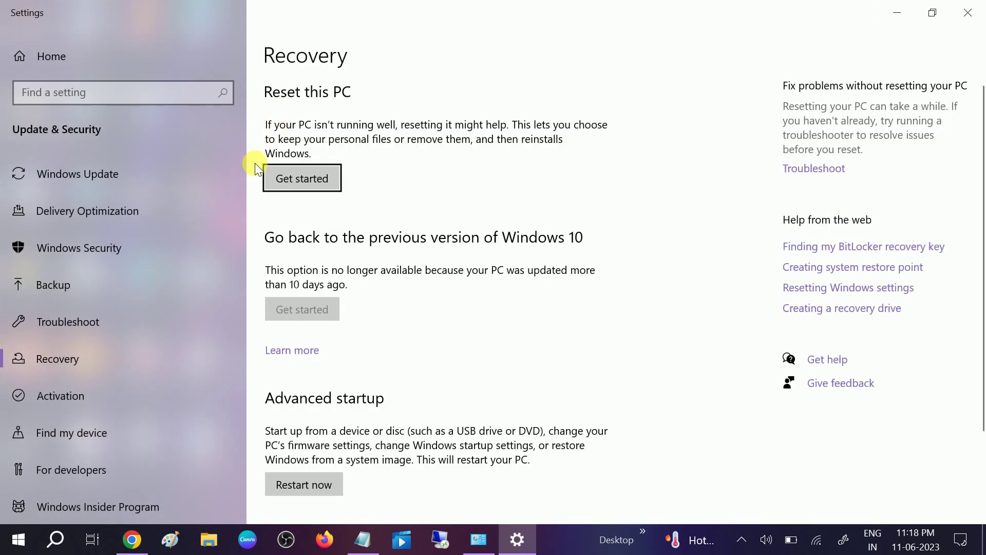
click(292, 177)
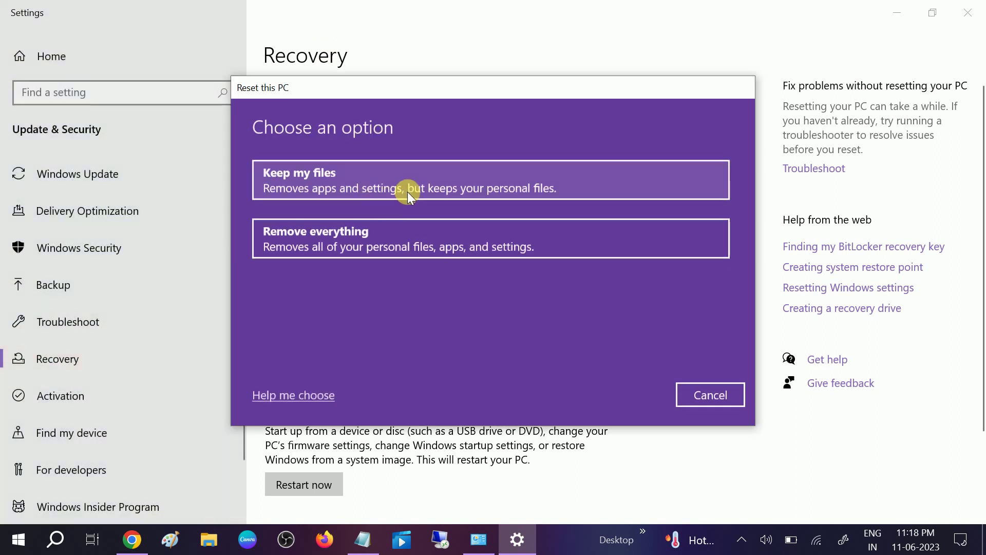
Step: Try to reset the PC with Keep my files and Local reinstall, cancel the wizard, close Settings, and refresh the desktop
click(377, 171)
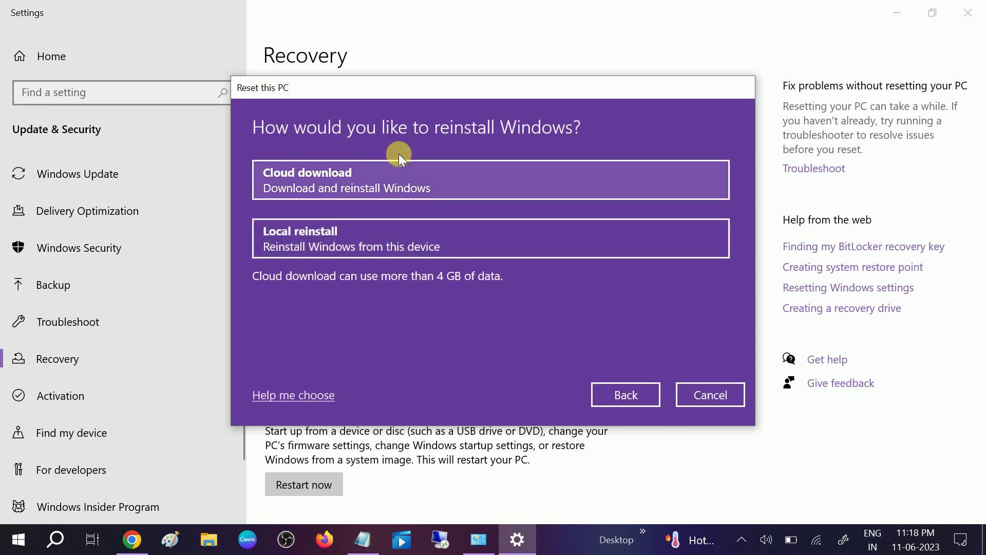
click(351, 244)
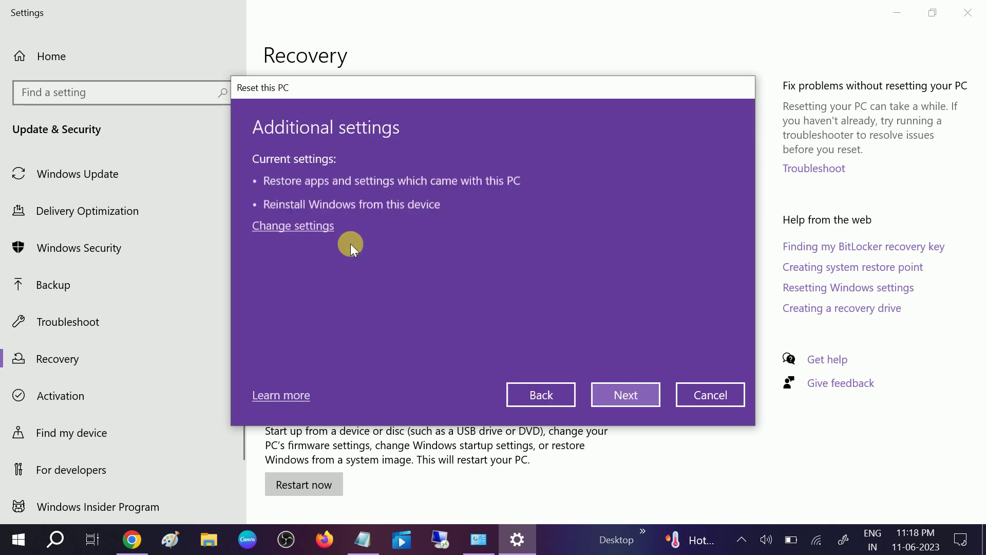
click(624, 389)
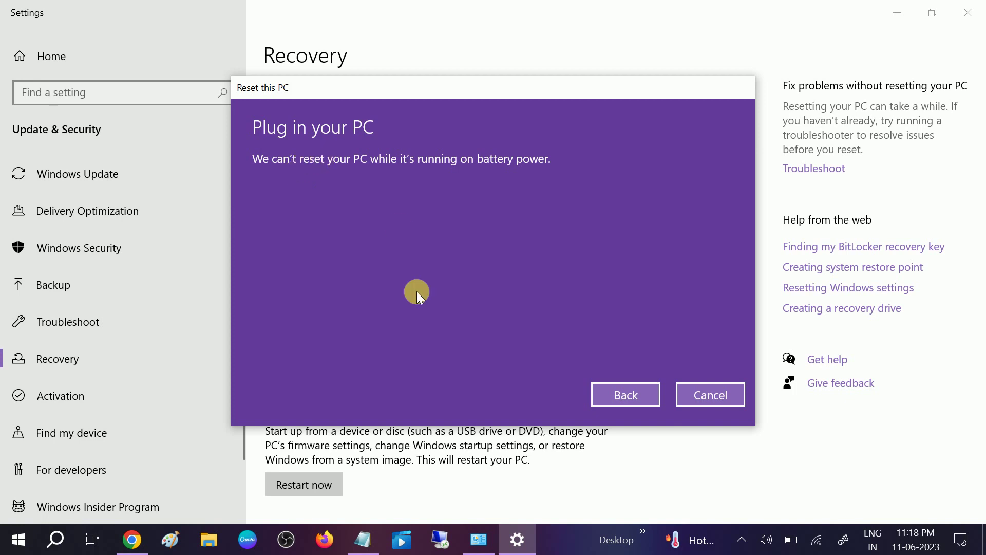
click(702, 399)
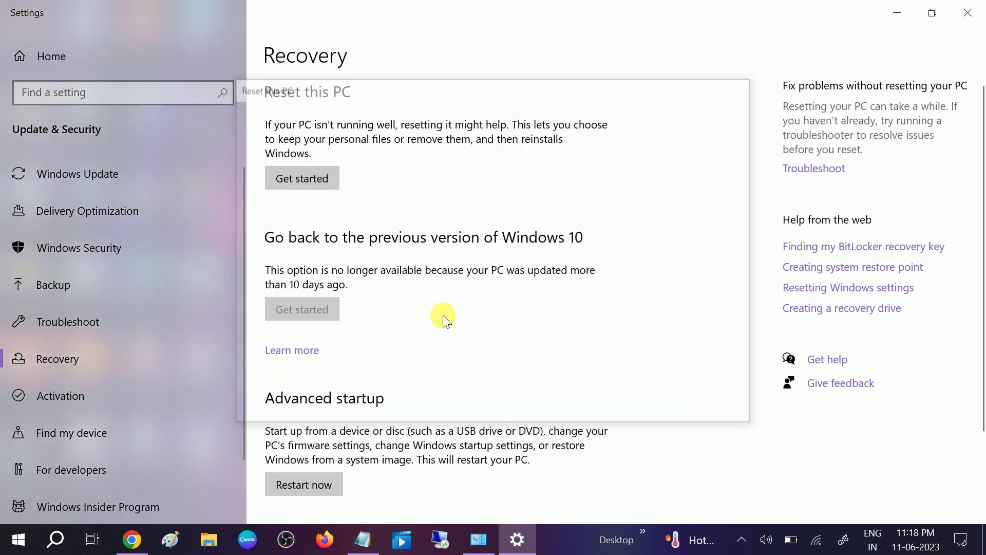
click(968, 12)
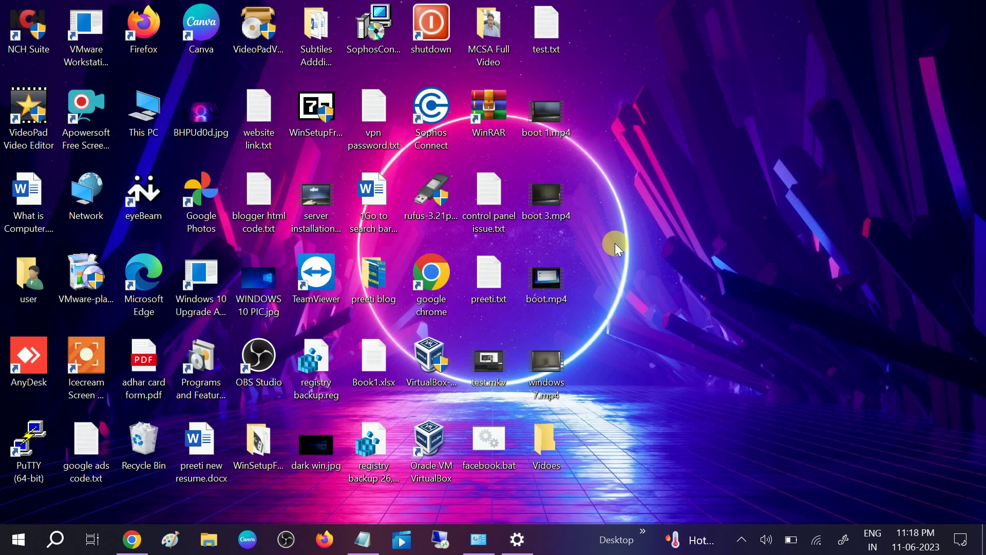
right_click(736, 250)
click(779, 301)
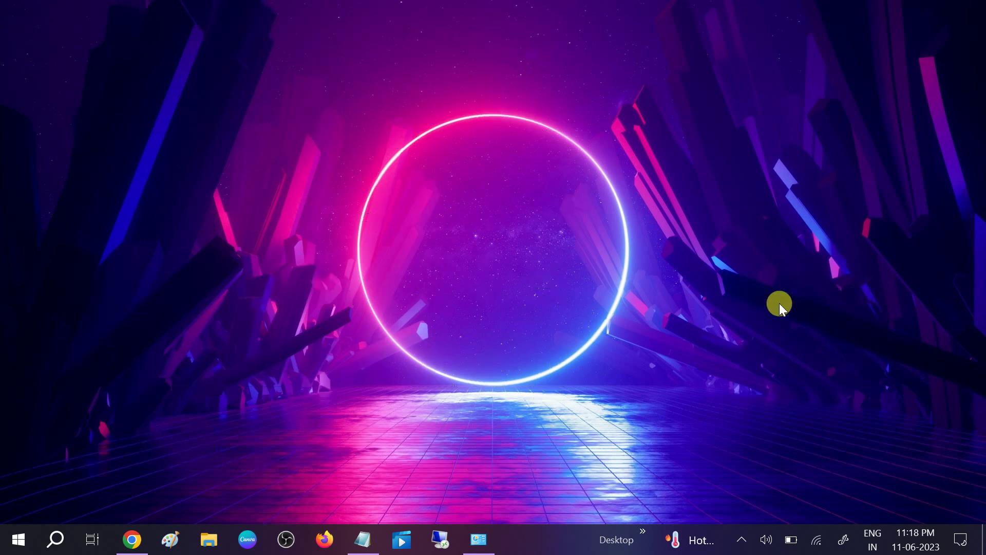